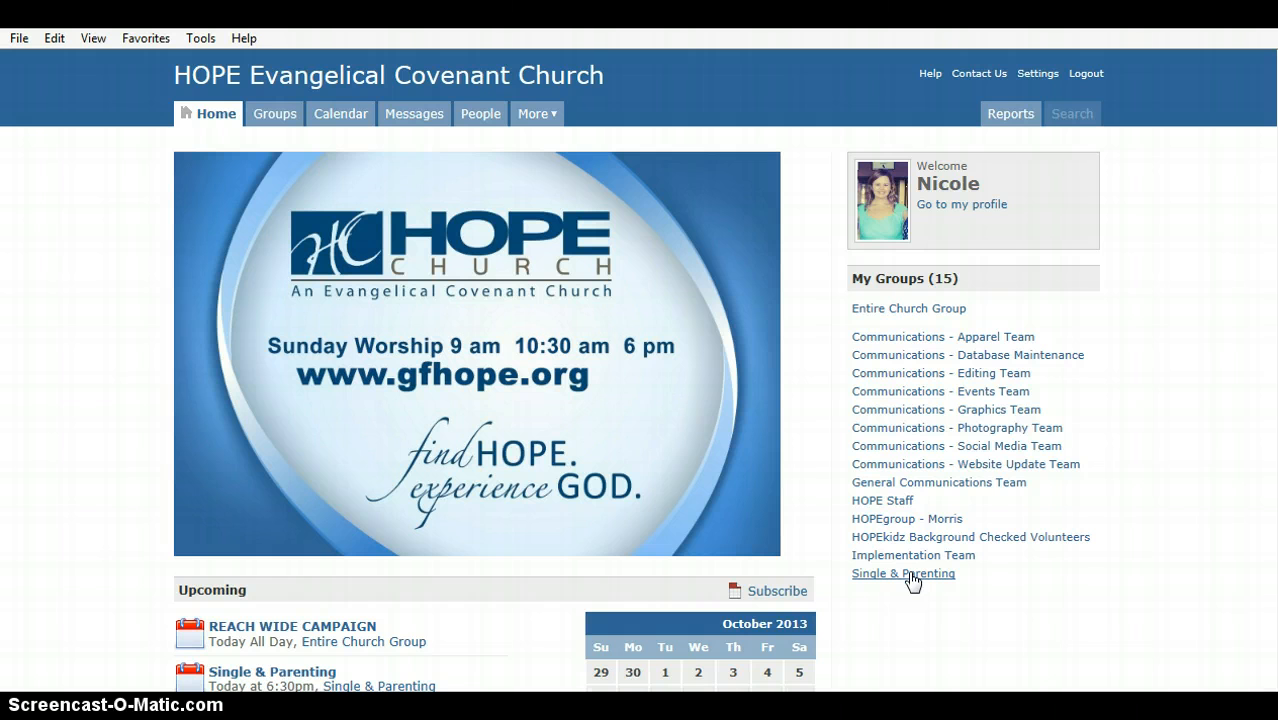
Open the HOPEgroup from the groups list and bring up its form for adding people directly by name
click(276, 120)
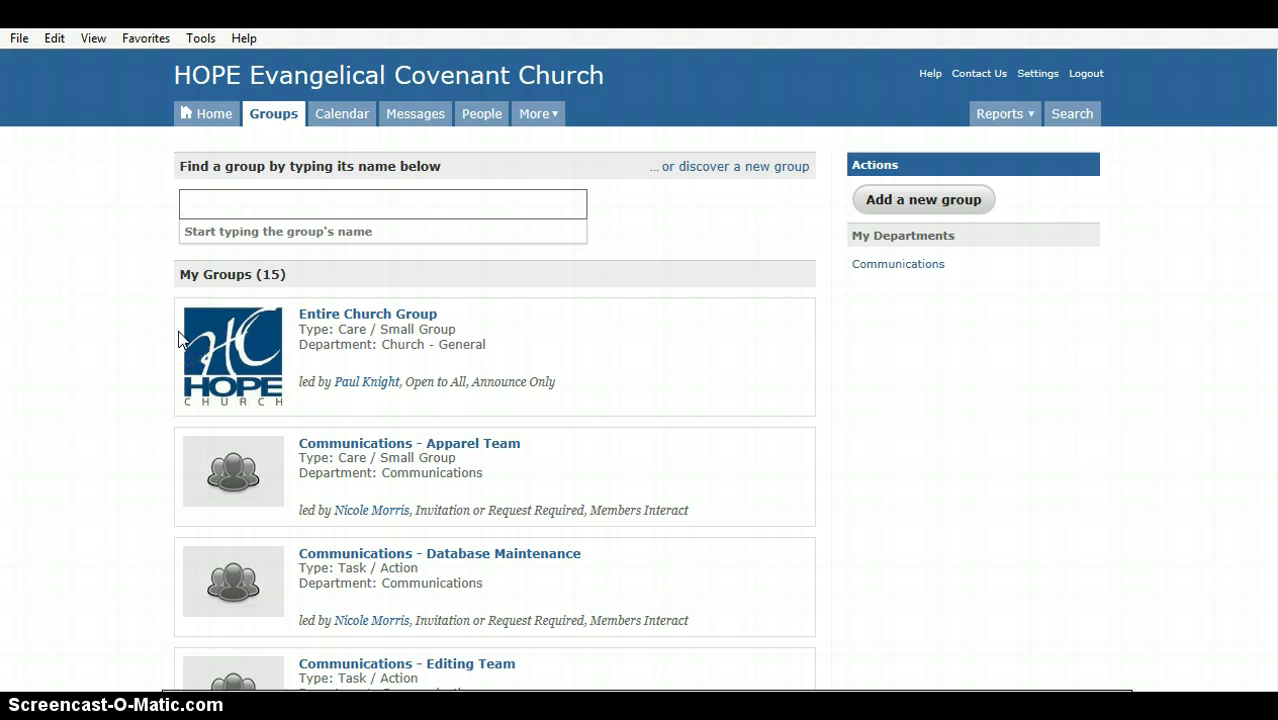
click(26, 395)
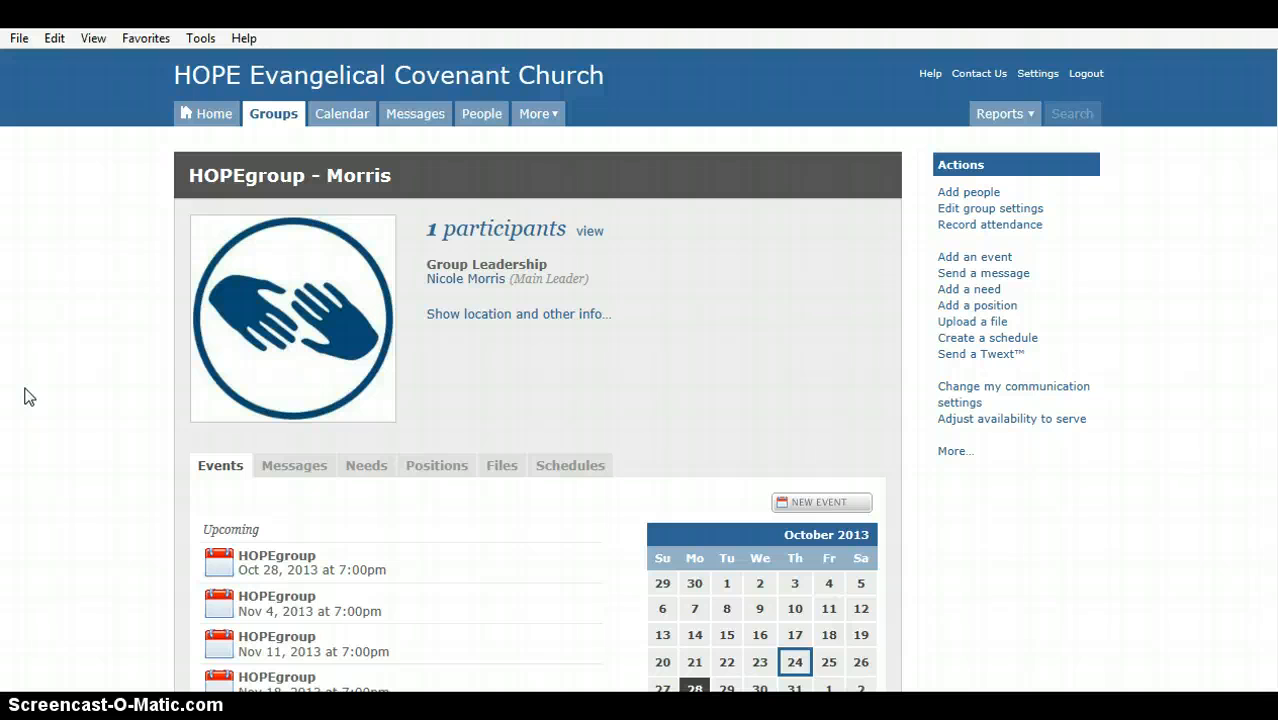
click(947, 197)
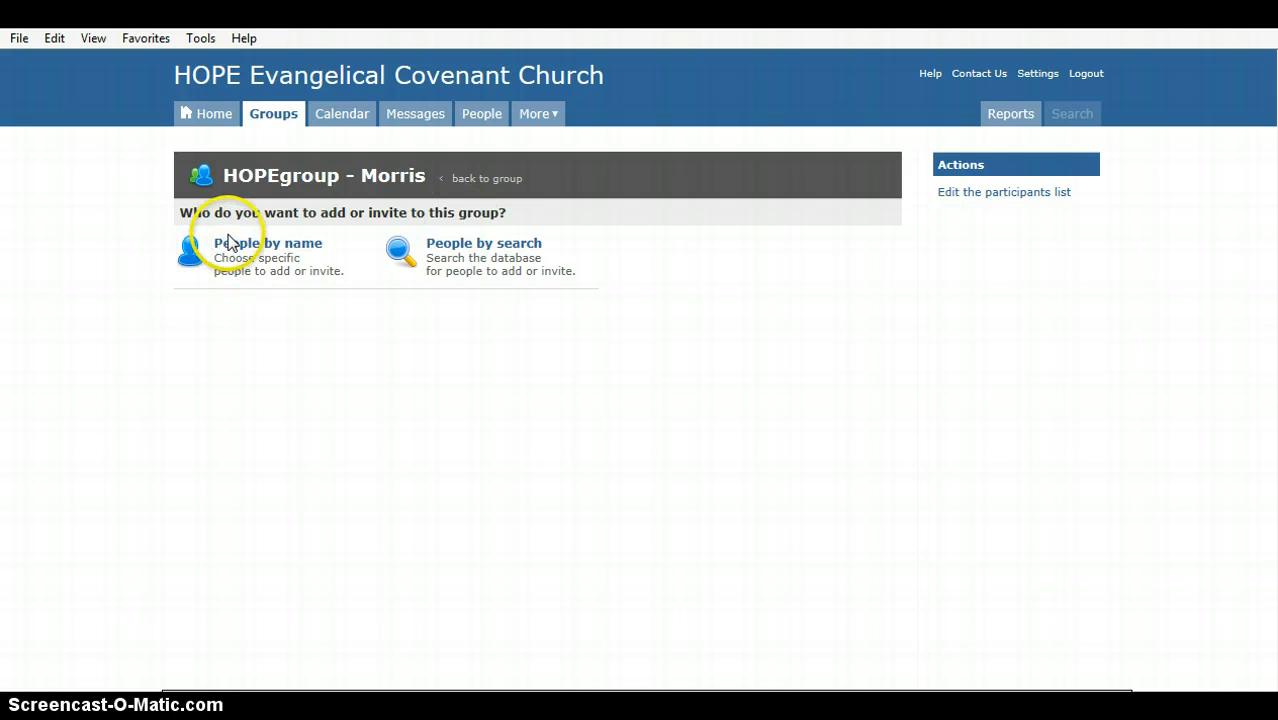
click(229, 249)
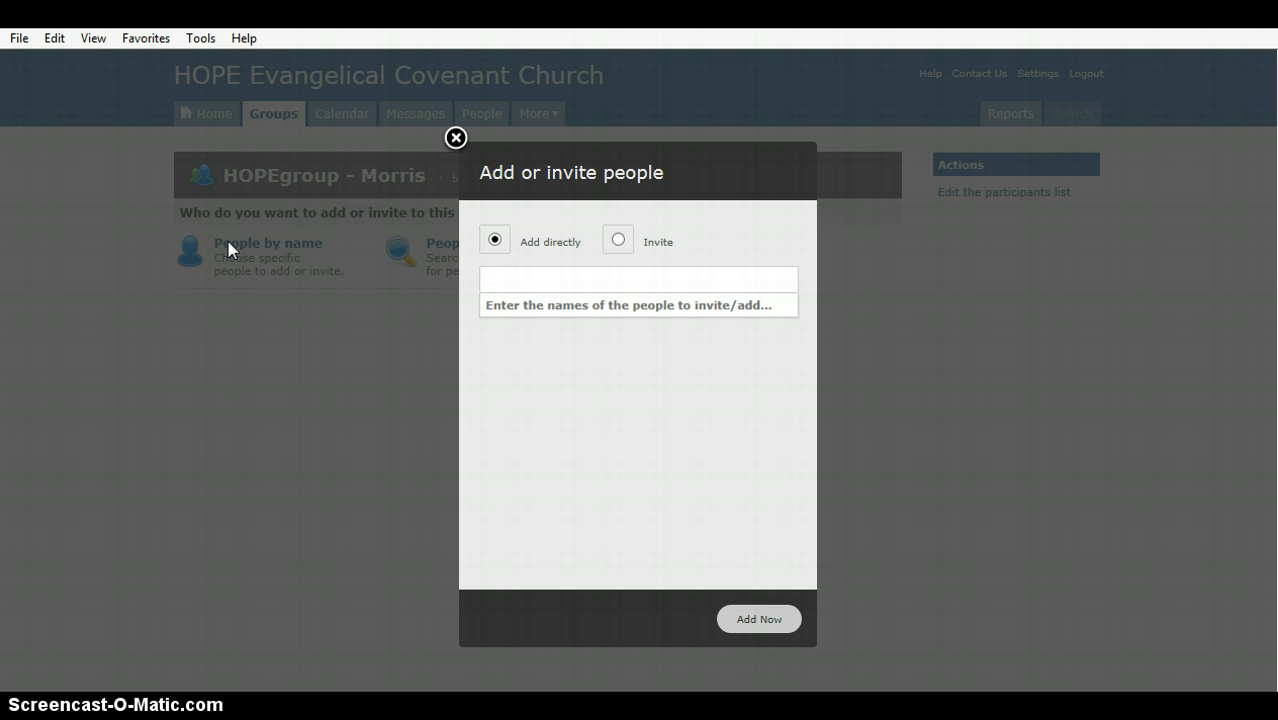
click(747, 622)
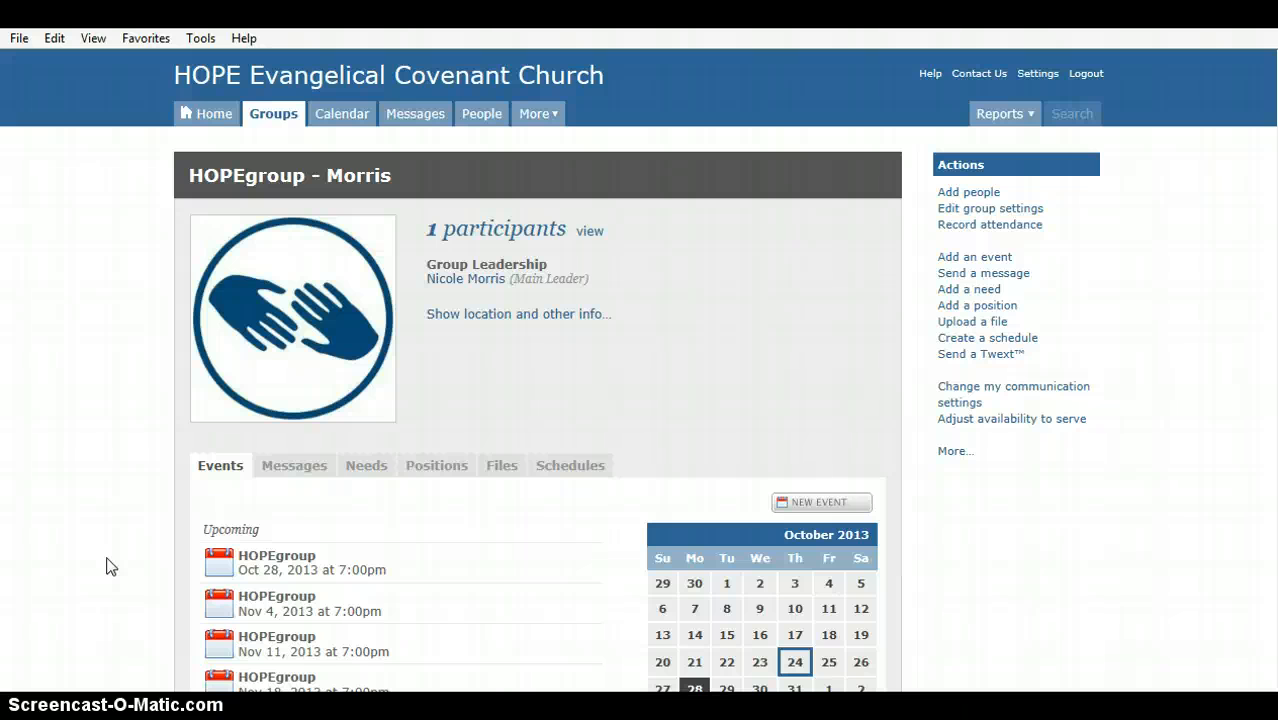
View the group's messages and bring up the form for sending a Twext message to the group
click(281, 477)
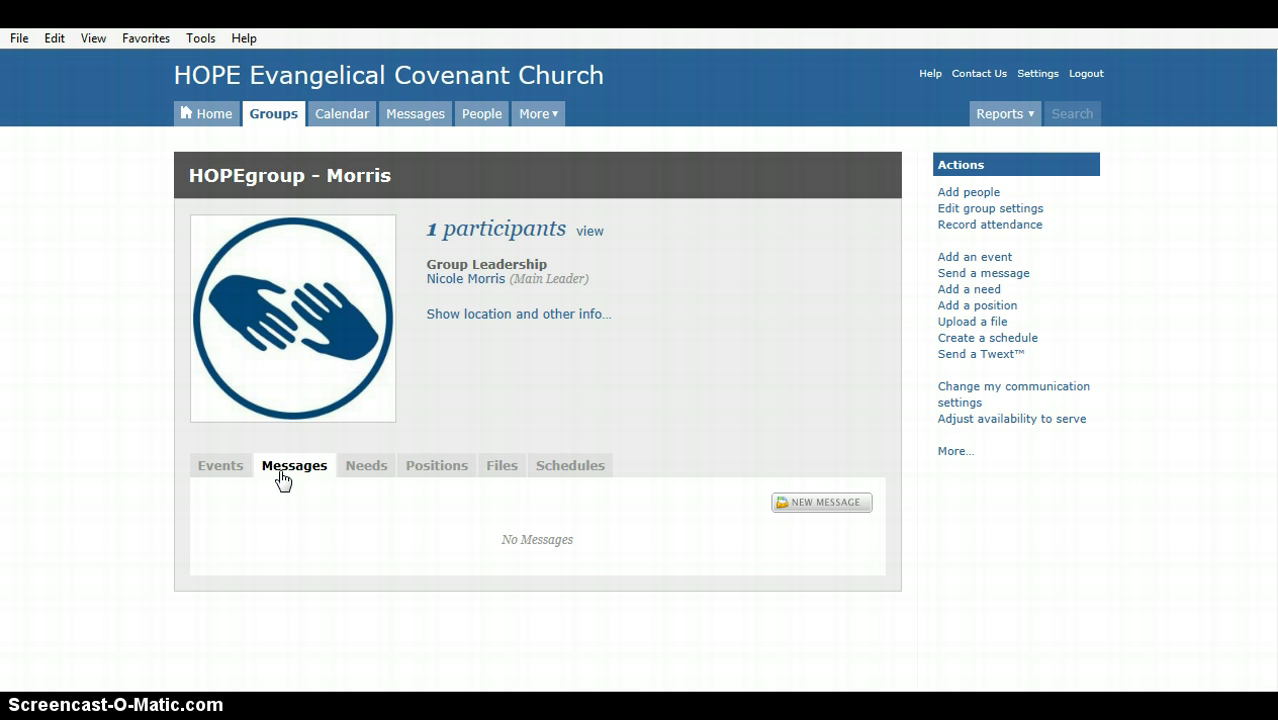
click(960, 356)
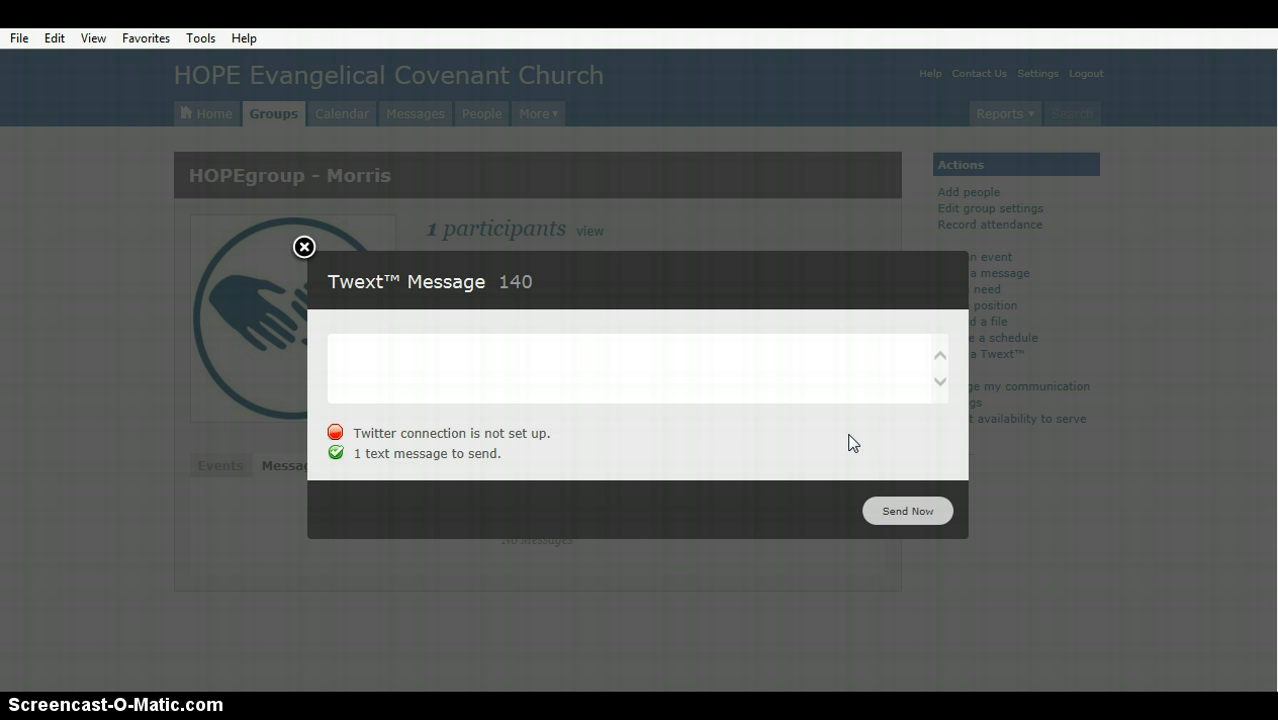
click(136, 508)
click(921, 513)
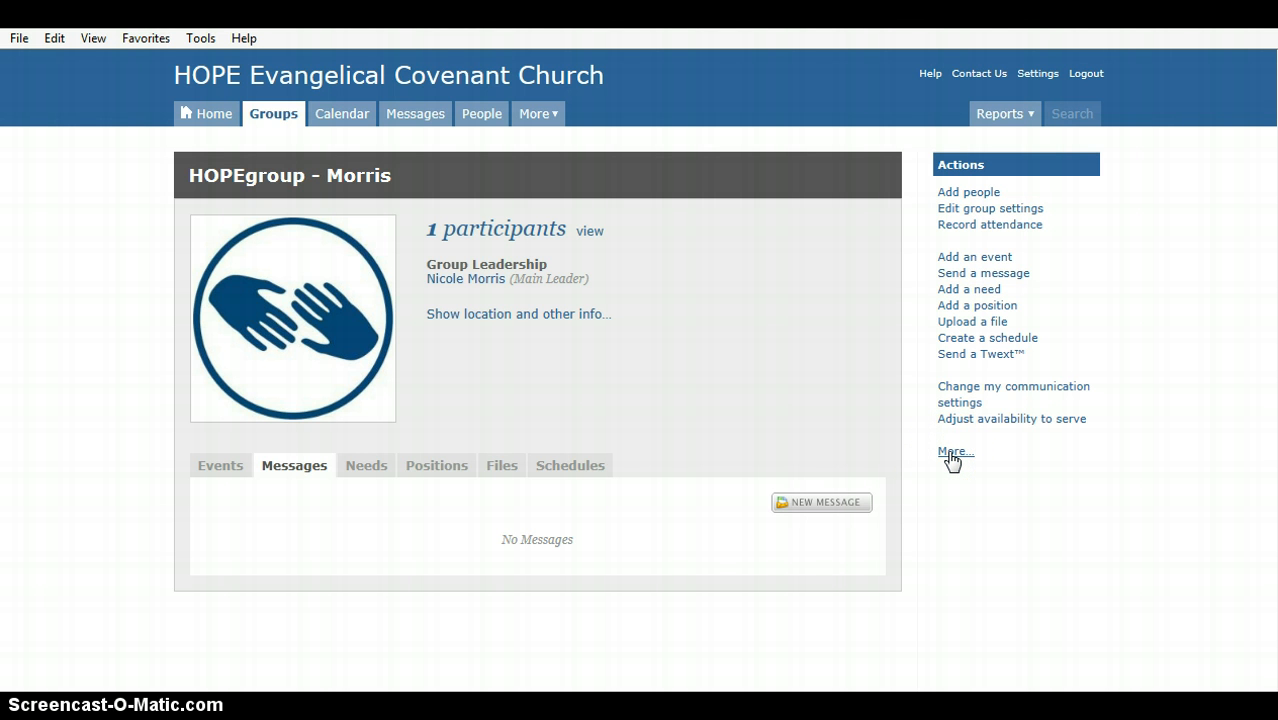
Start a new mail merge for the group, keeping the option to create a new one
click(956, 477)
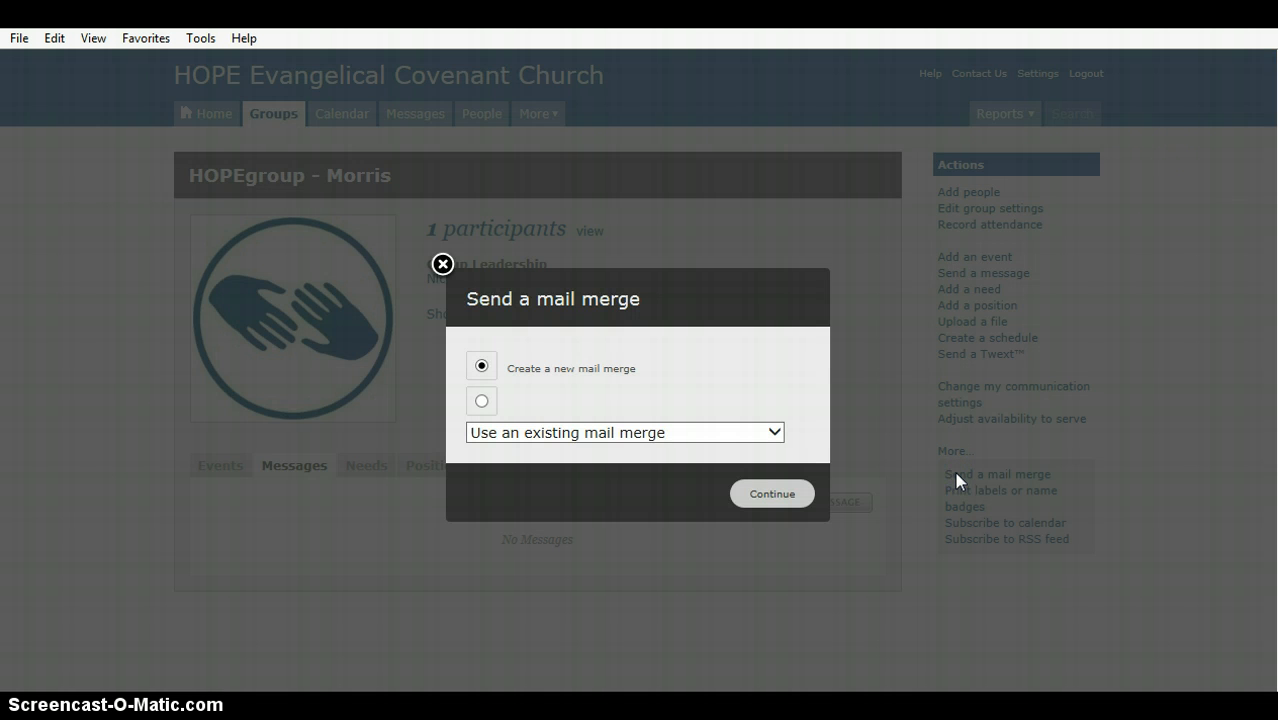
click(788, 420)
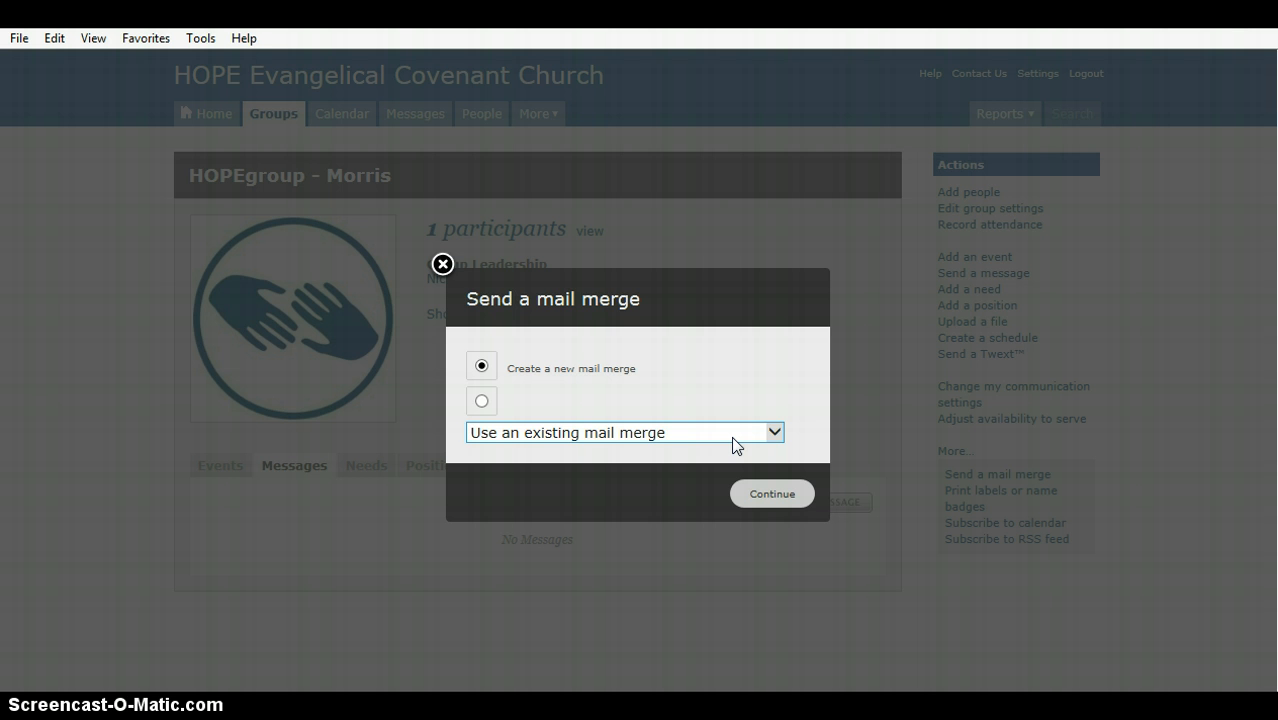
click(763, 489)
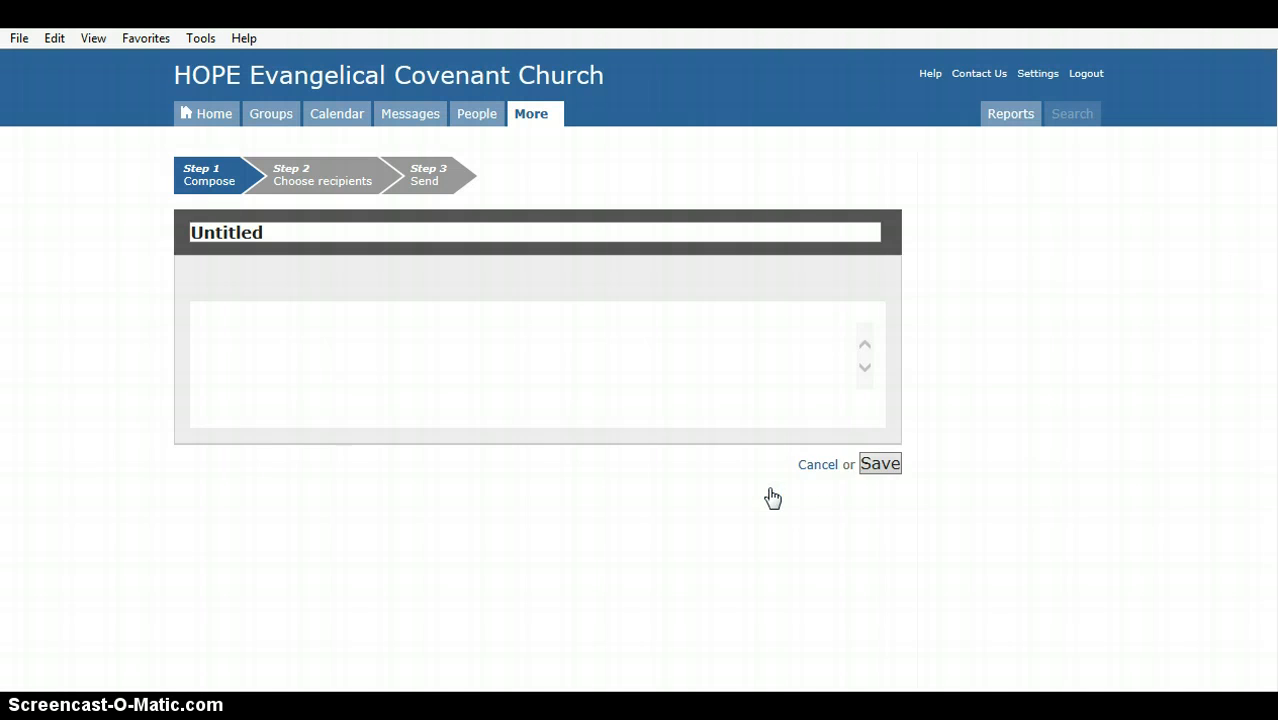
Title the mail merge "Test" and enter "Test" as the body of its email version
click(422, 232)
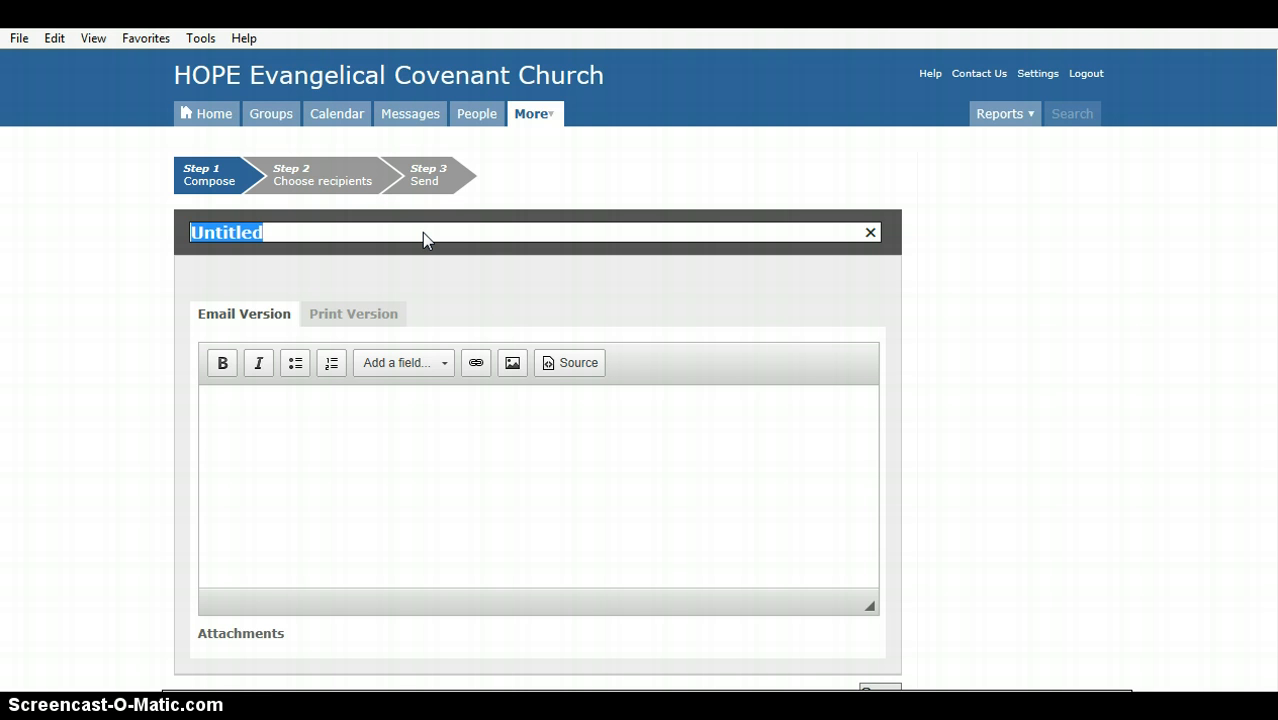
text(Test)
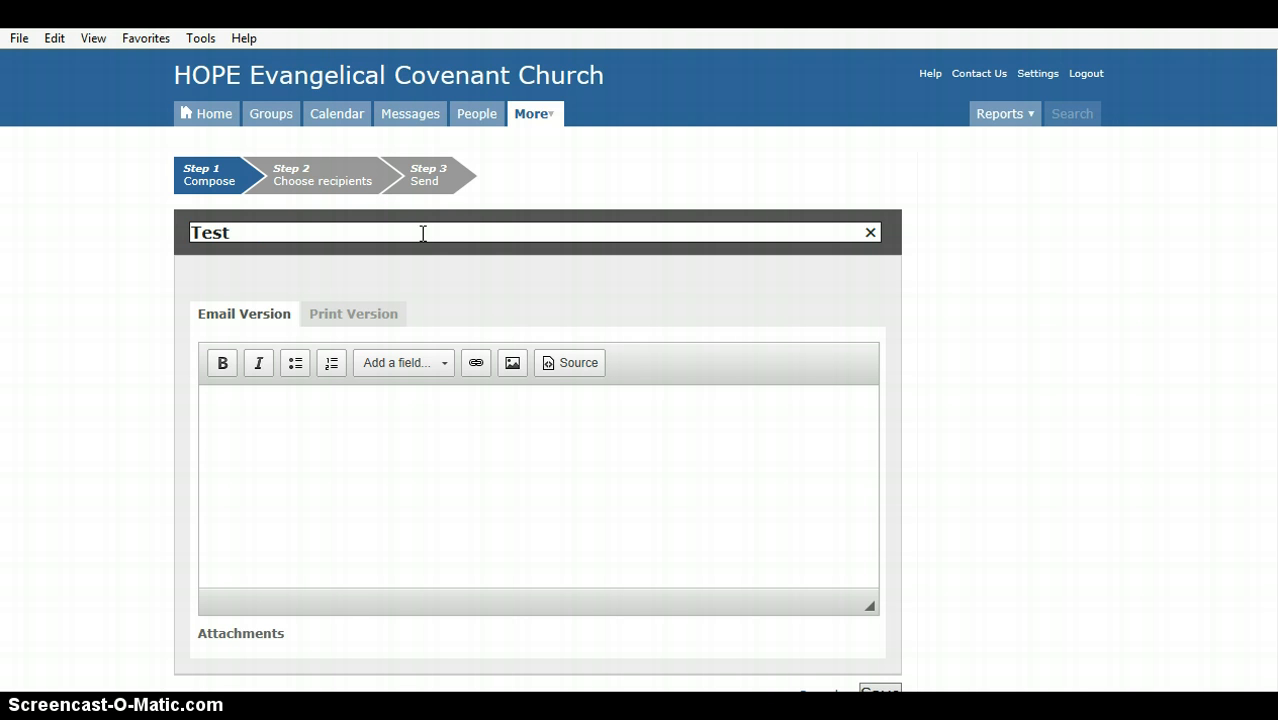
click(261, 437)
click(262, 439)
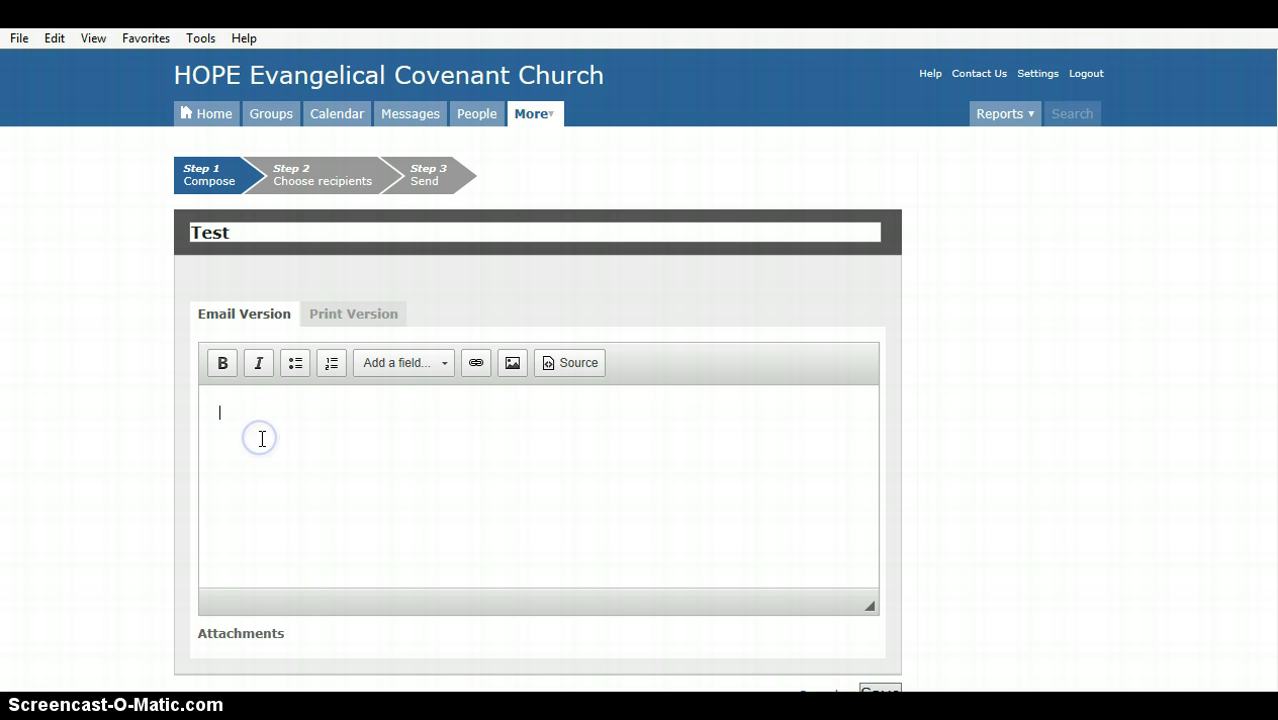
text(Test)
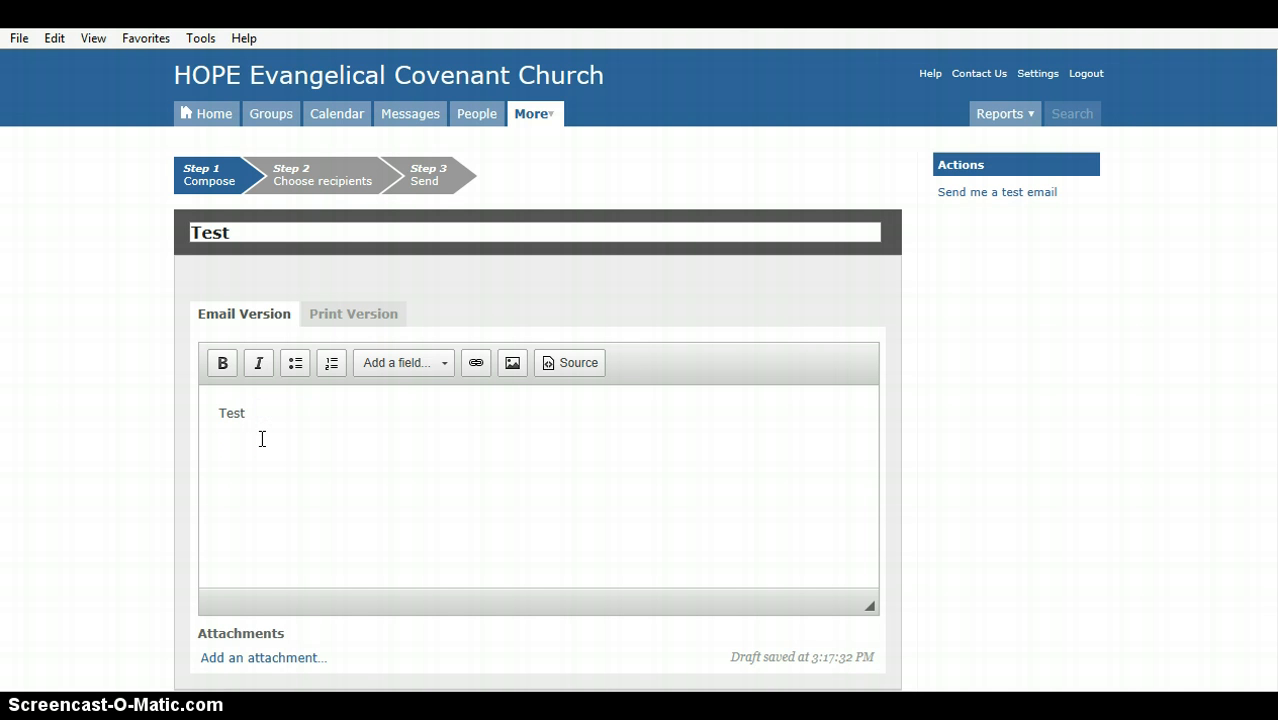
Review the merge fields that can be inserted into the email body
click(361, 422)
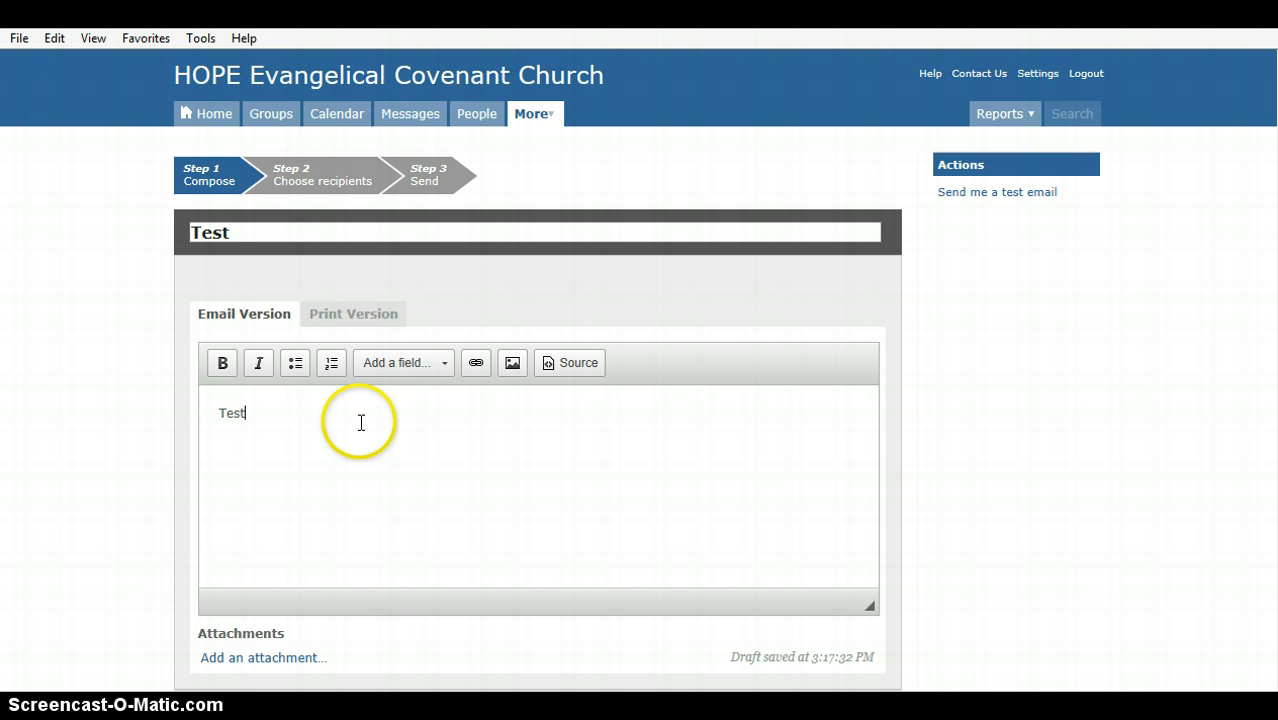
click(444, 374)
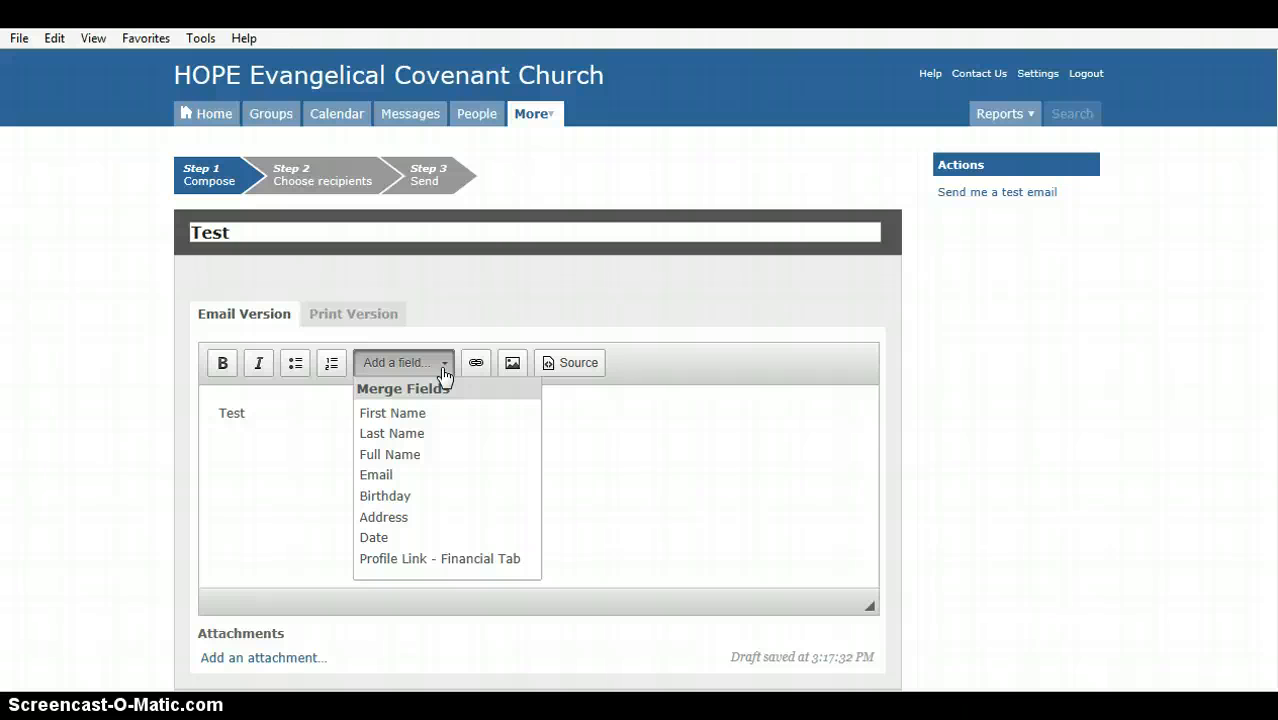
click(605, 442)
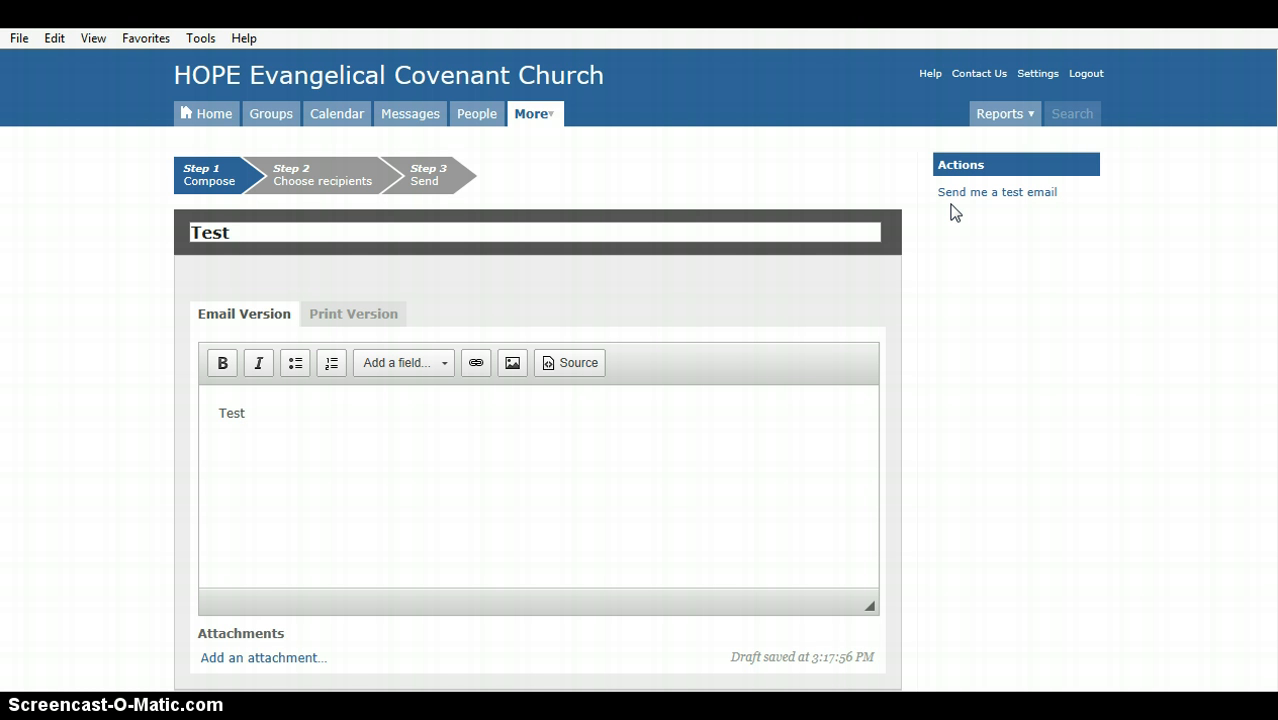
Add the HOPEgroup's participants with Member and Leader status as recipients of the mail merge
click(338, 195)
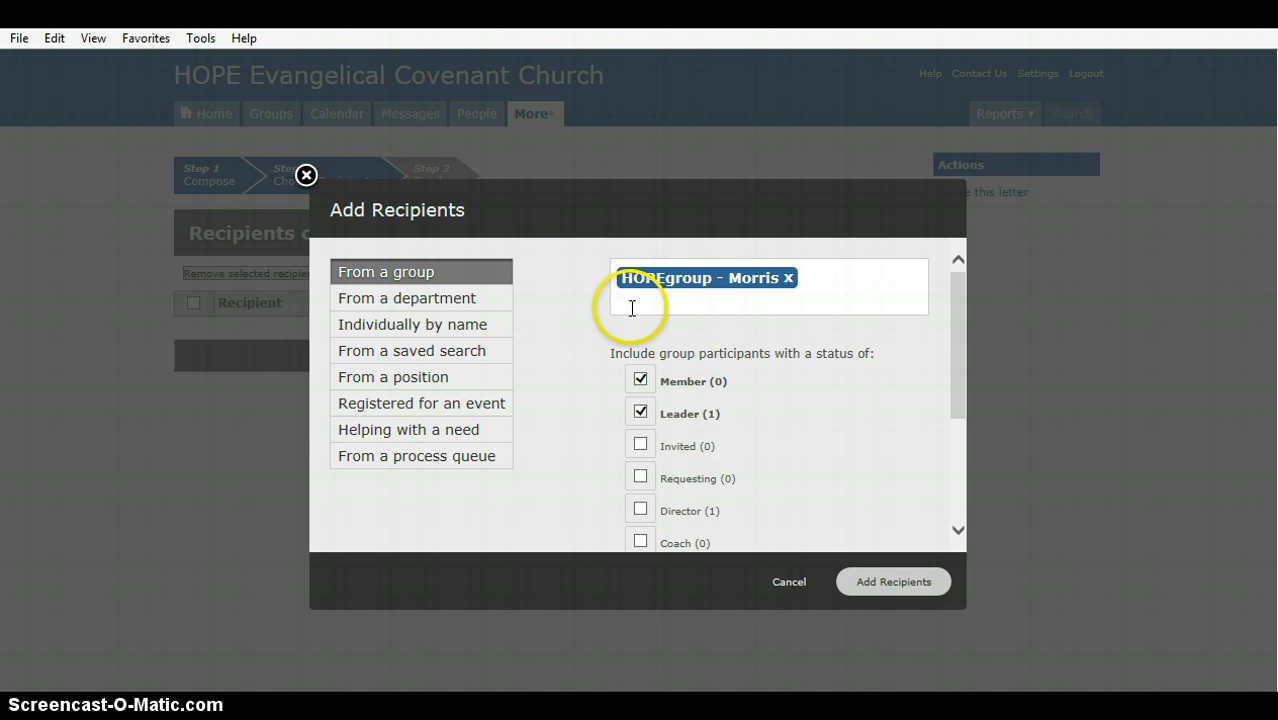
click(884, 595)
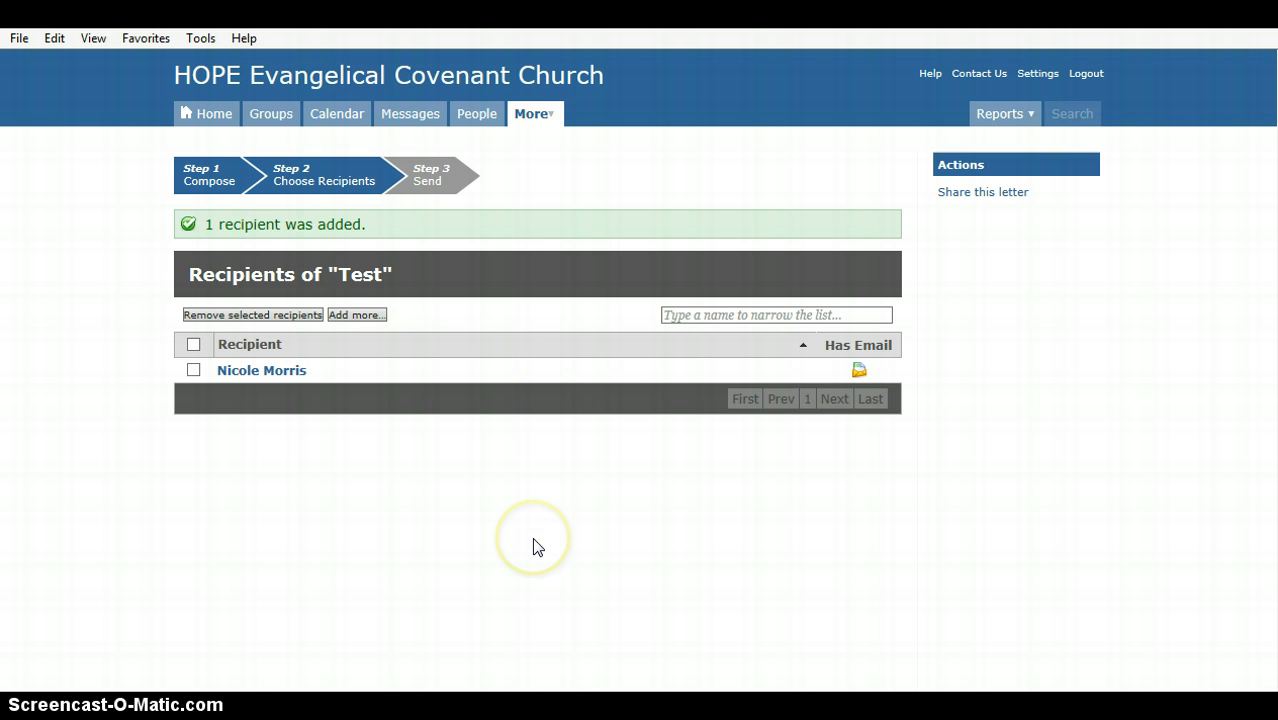
click(341, 178)
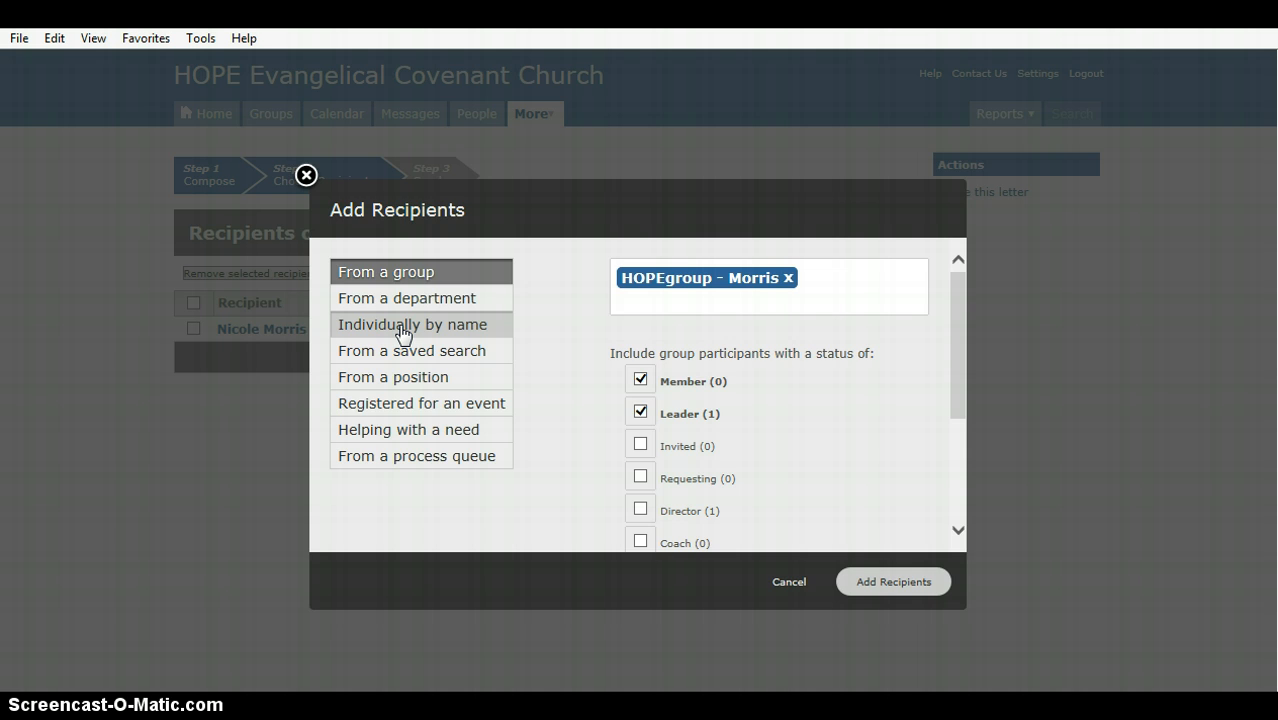
click(335, 478)
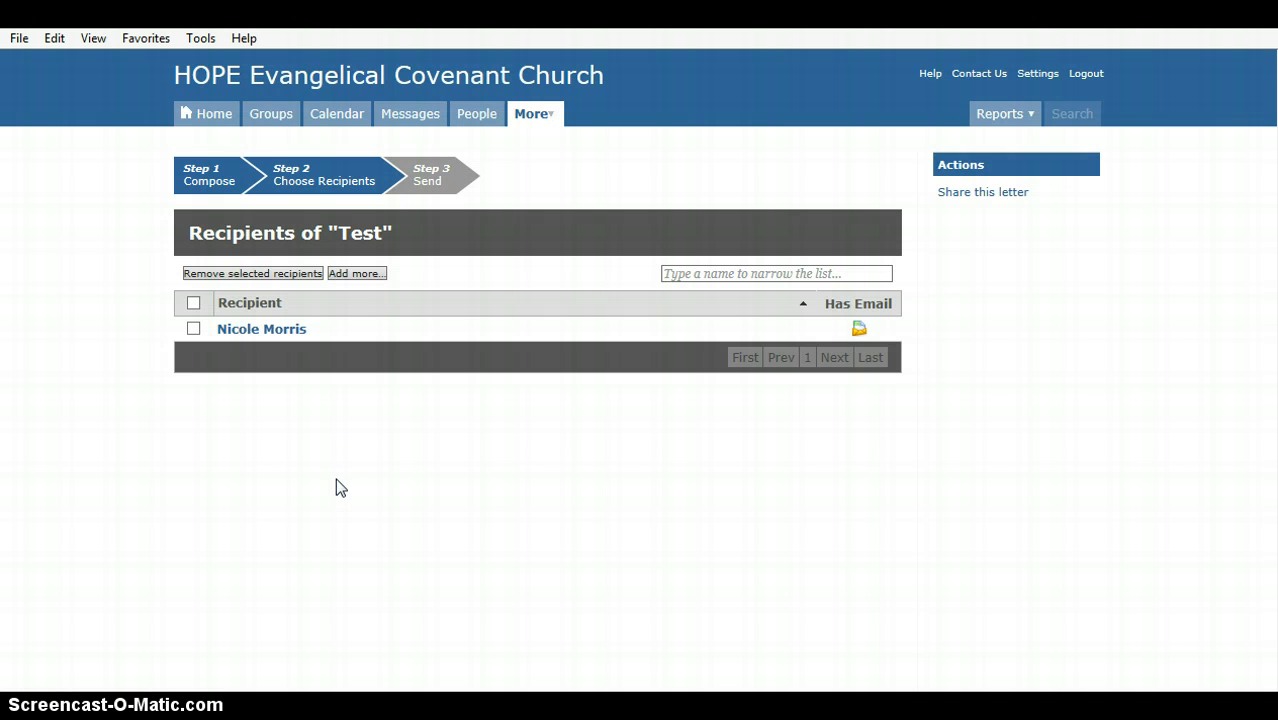
Turn on the email version of the "Test" mail merge and send it to the recipients
click(433, 178)
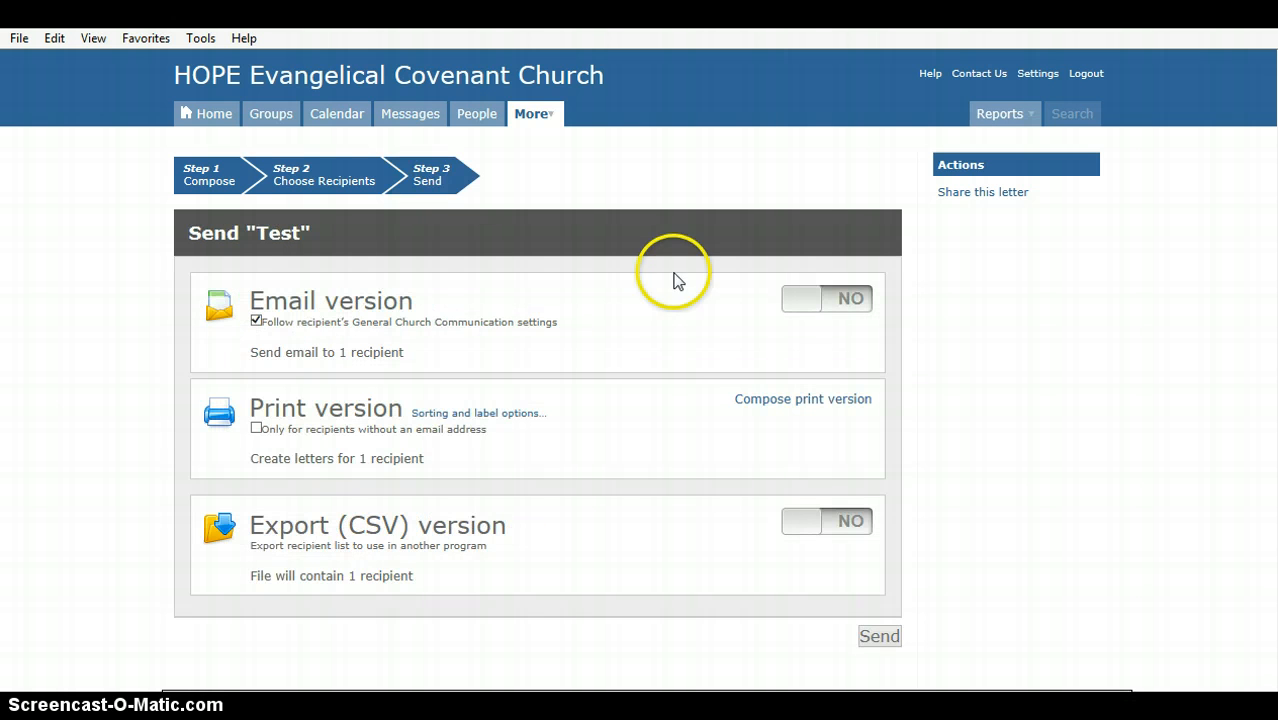
click(858, 298)
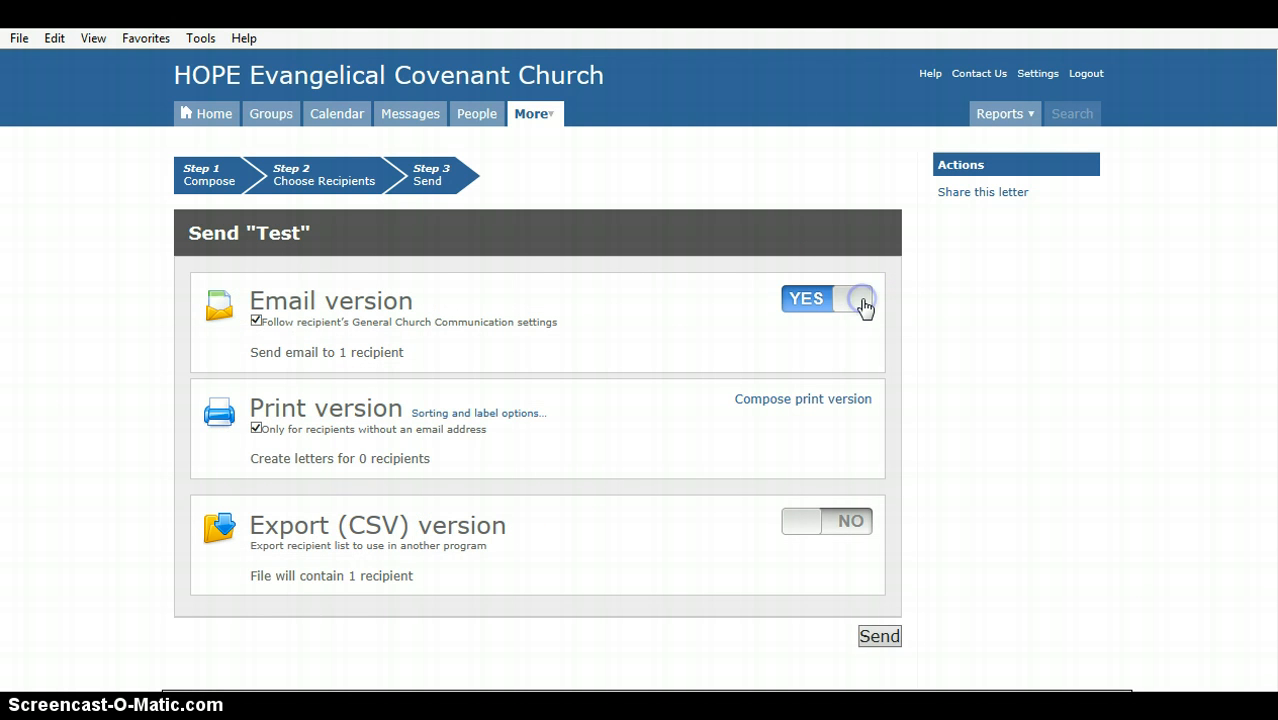
click(880, 640)
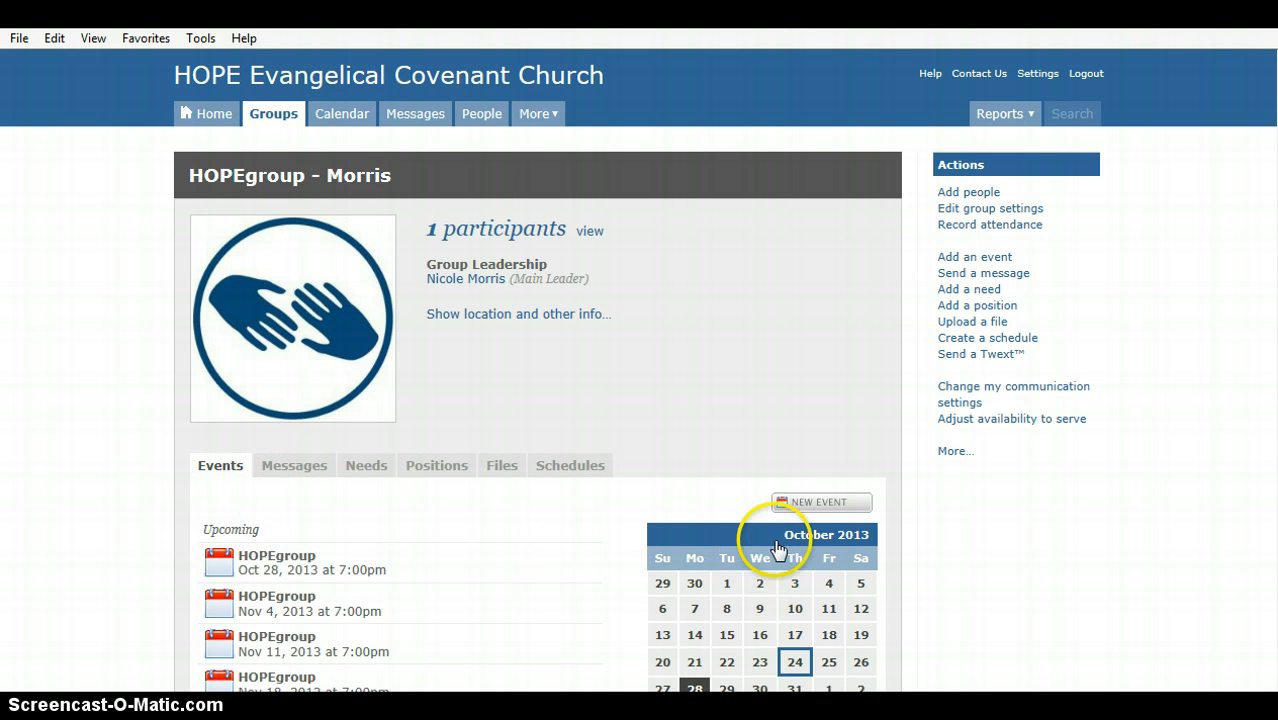
Start a new event for the group and make it recur weekly, every week, with no end date
click(802, 504)
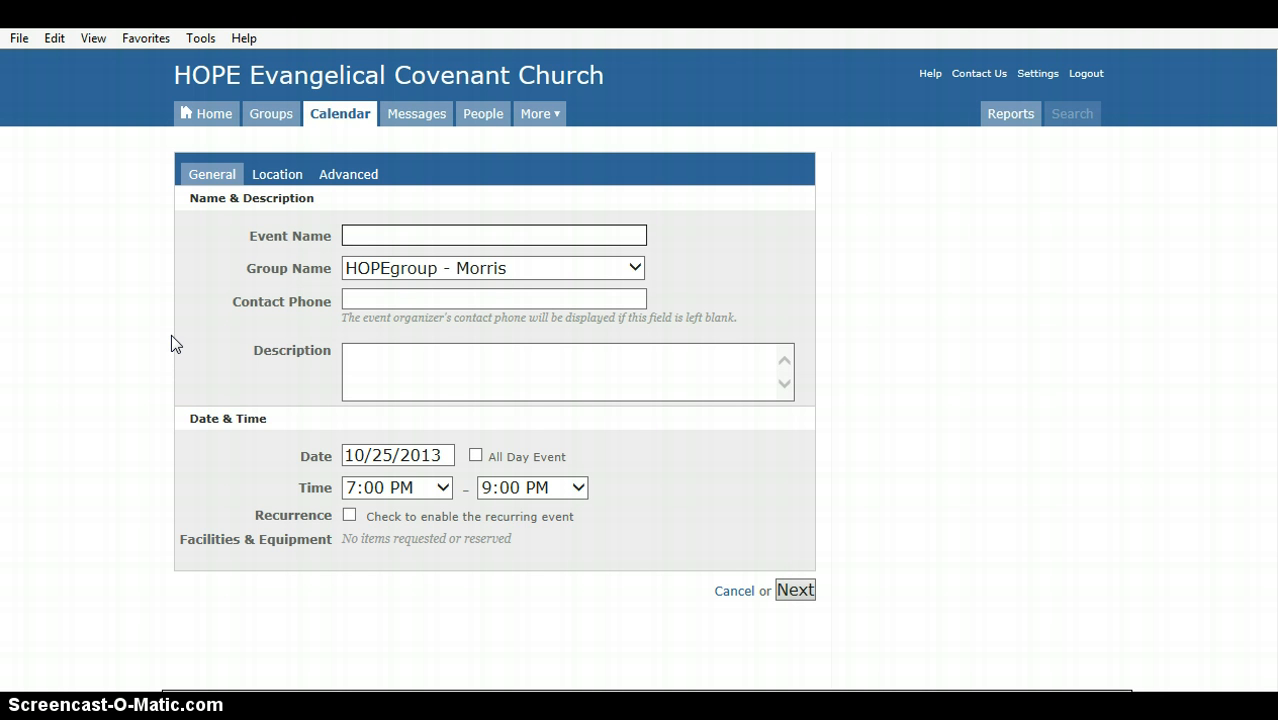
click(349, 515)
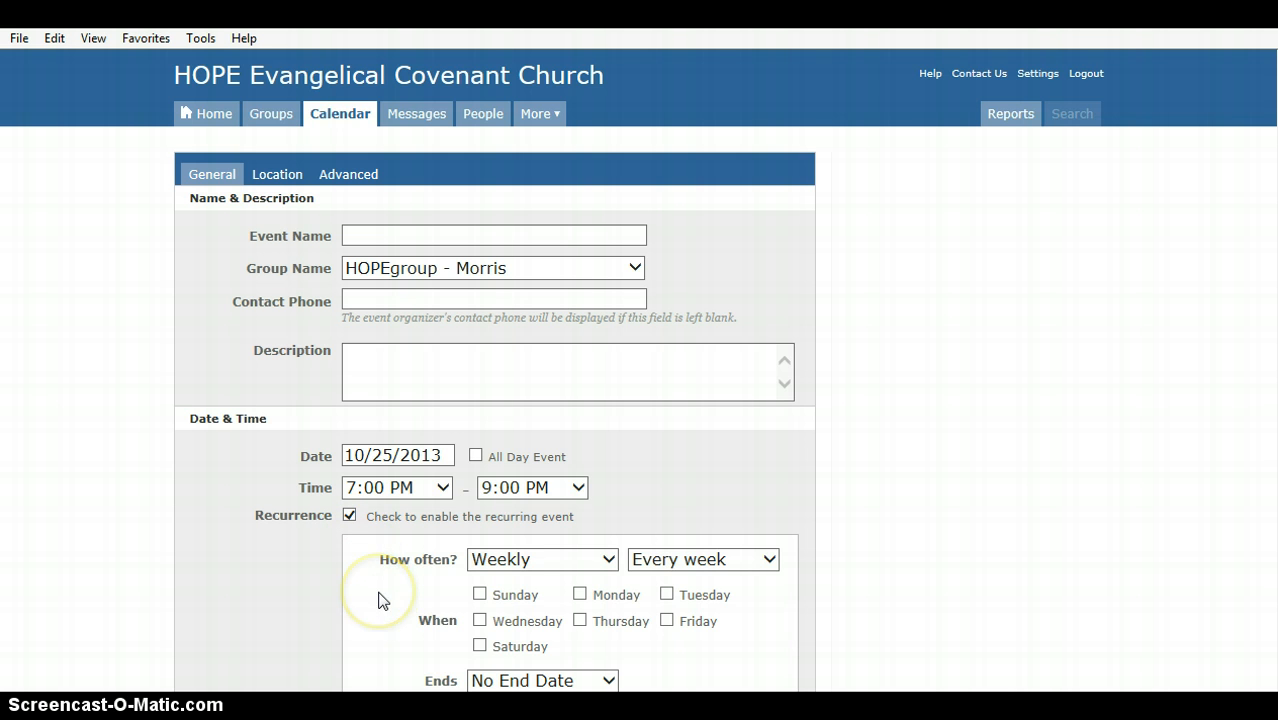
scroll(380, 600, down, 1)
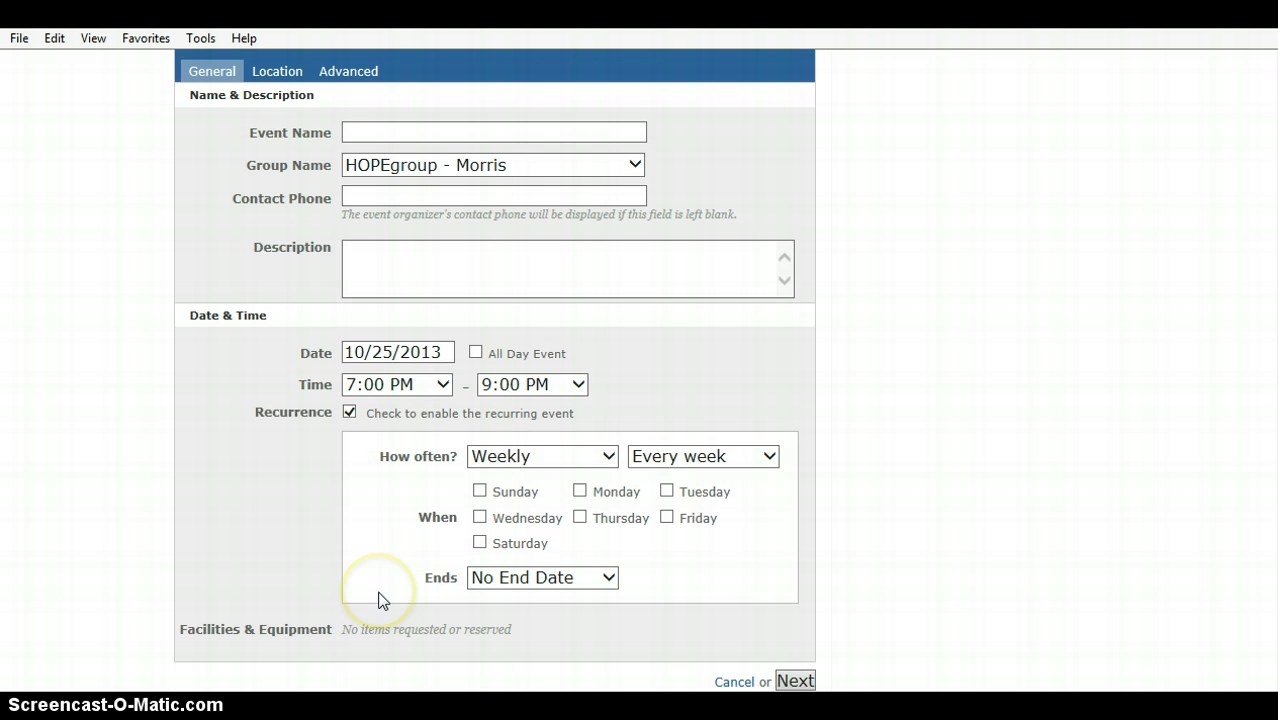
click(763, 458)
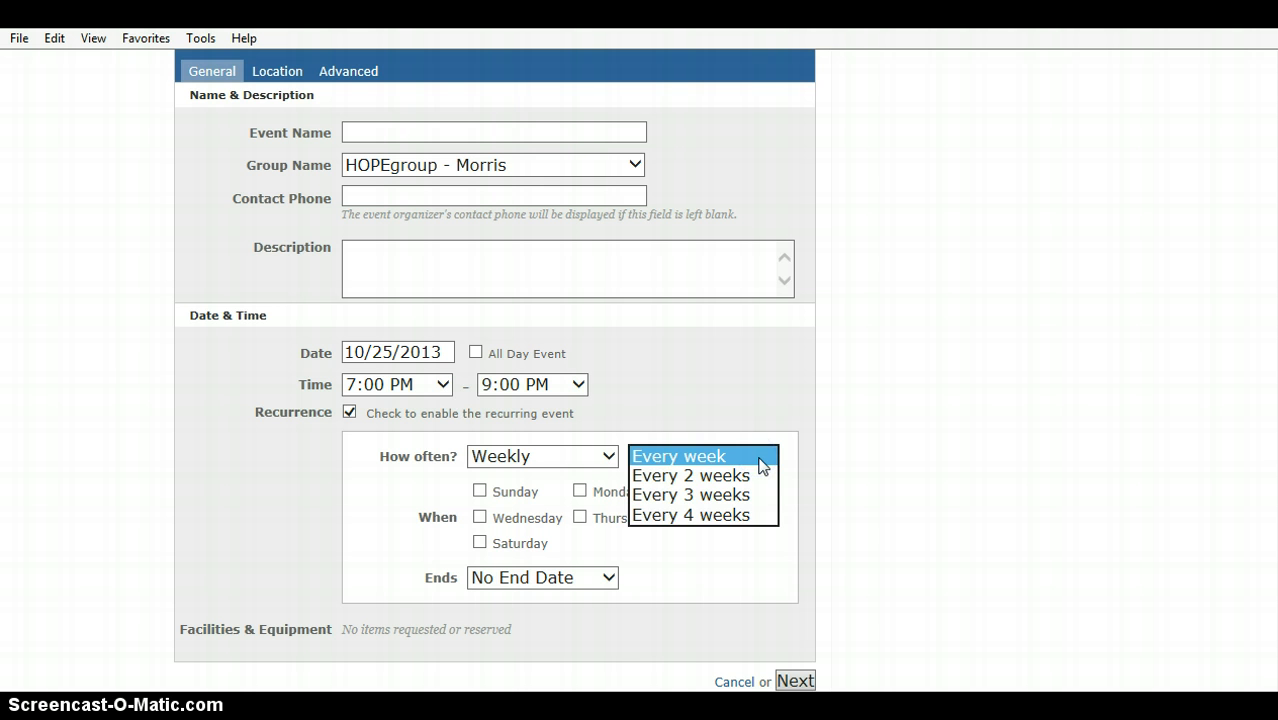
click(719, 606)
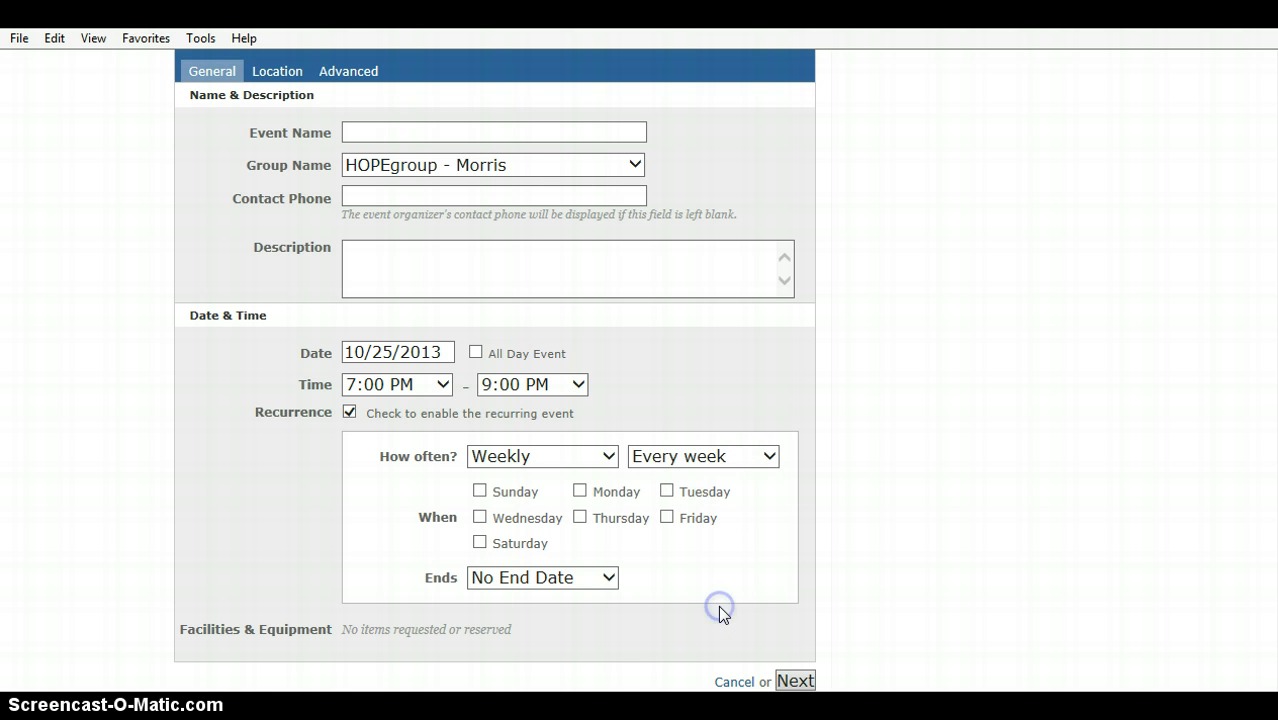
click(604, 586)
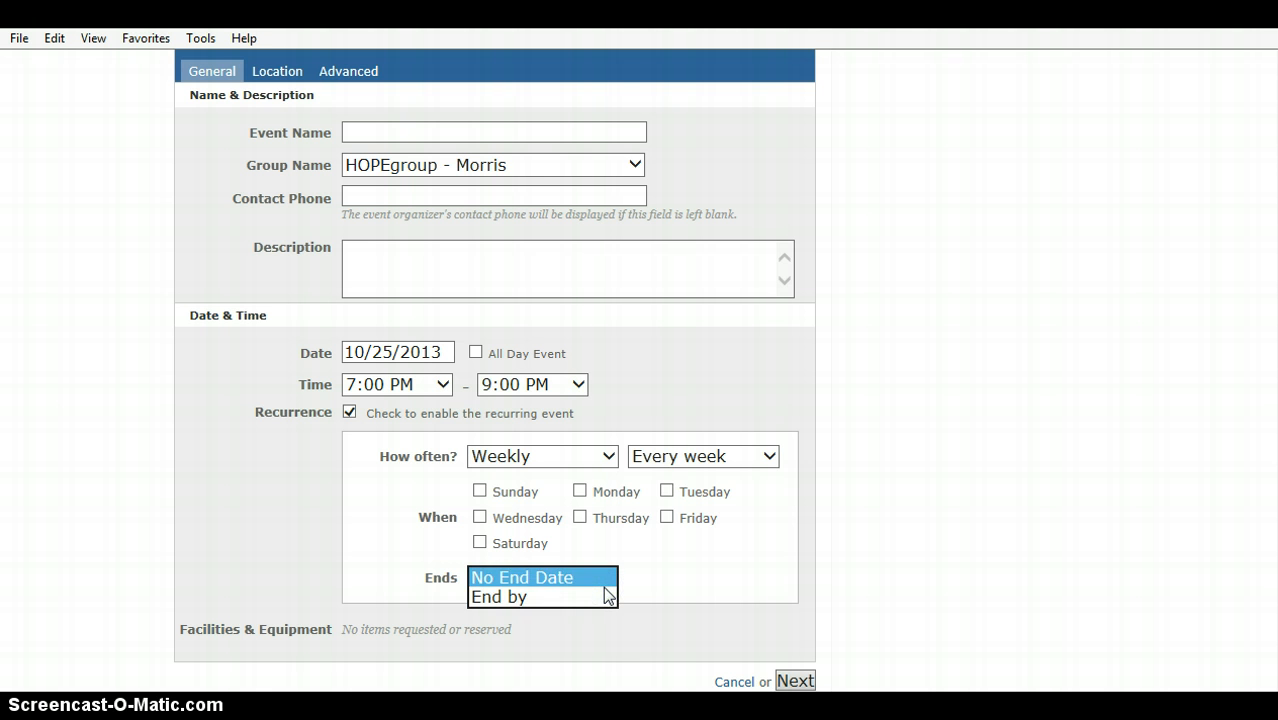
click(665, 591)
In the event's advanced settings, have leaders reminded by email to complete the attendance and event summary report
scroll(277, 171, up, 2)
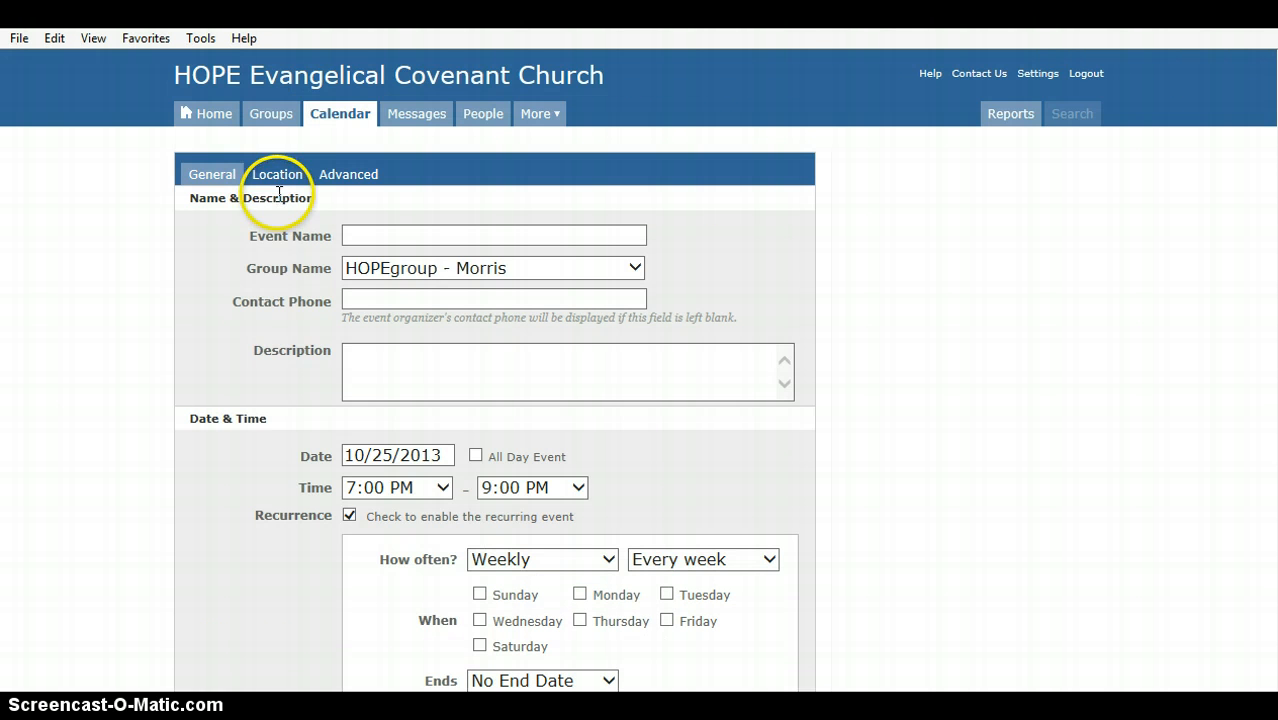
click(279, 175)
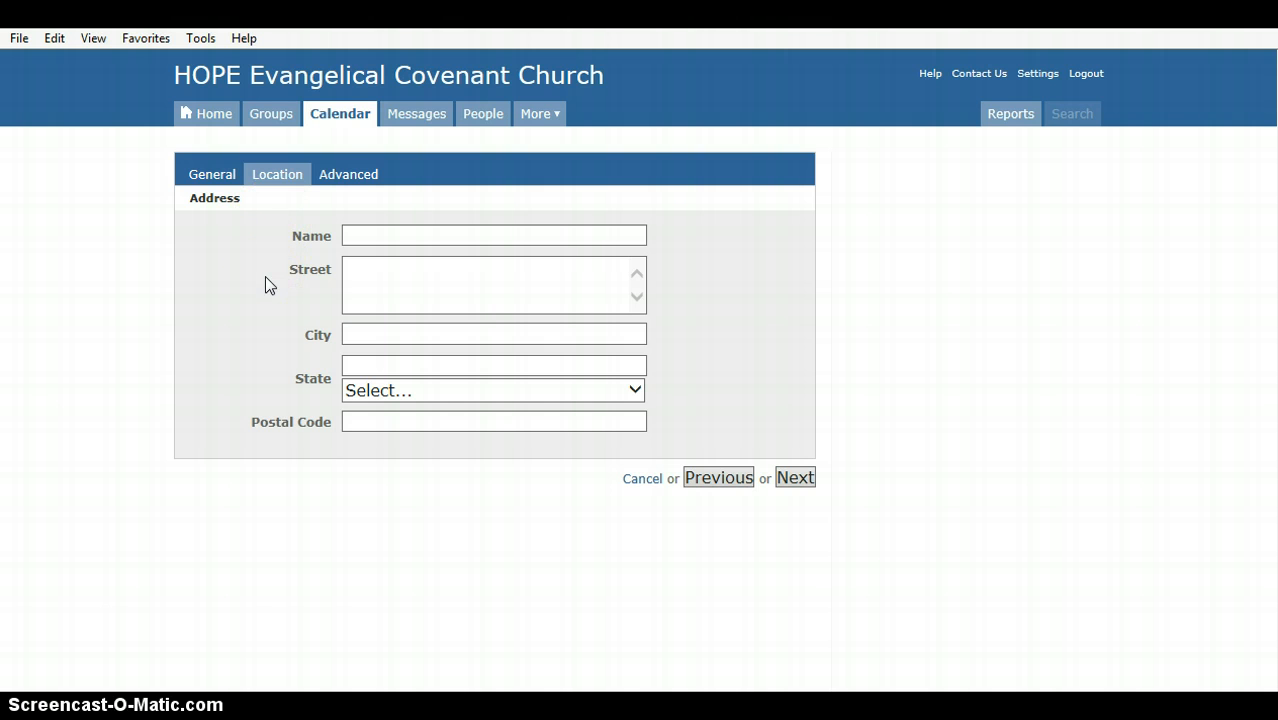
click(338, 182)
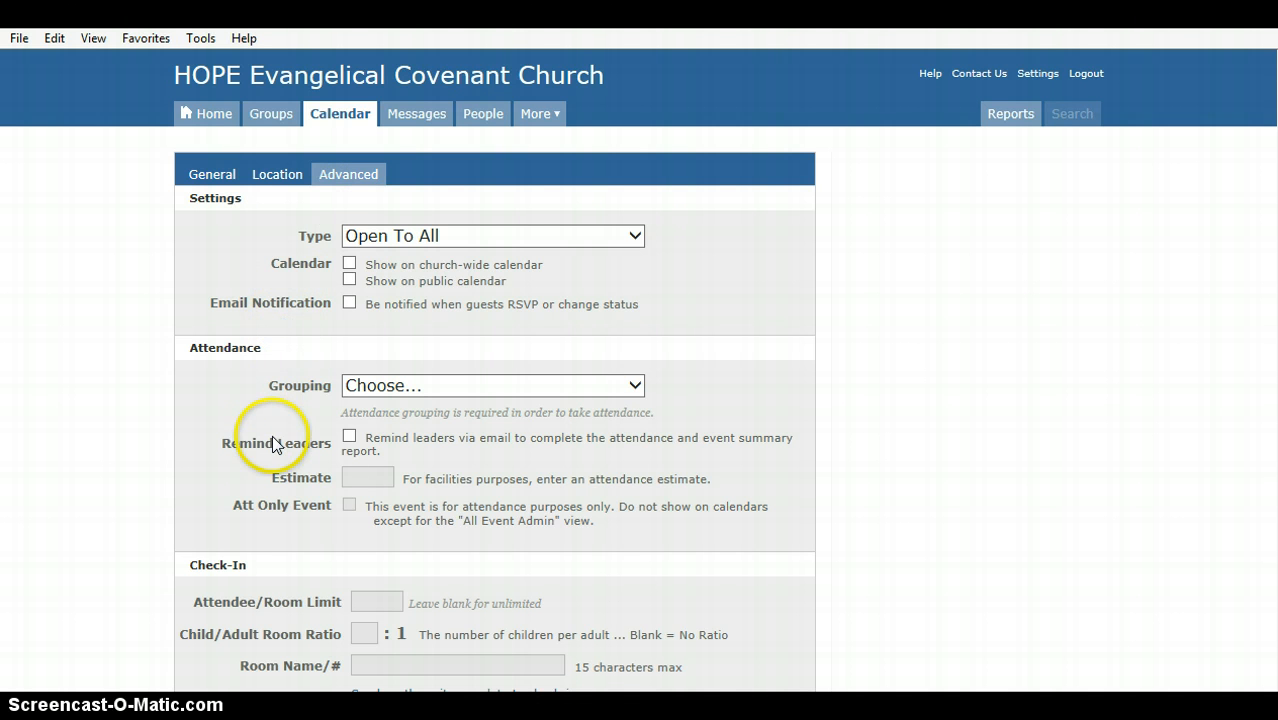
click(349, 441)
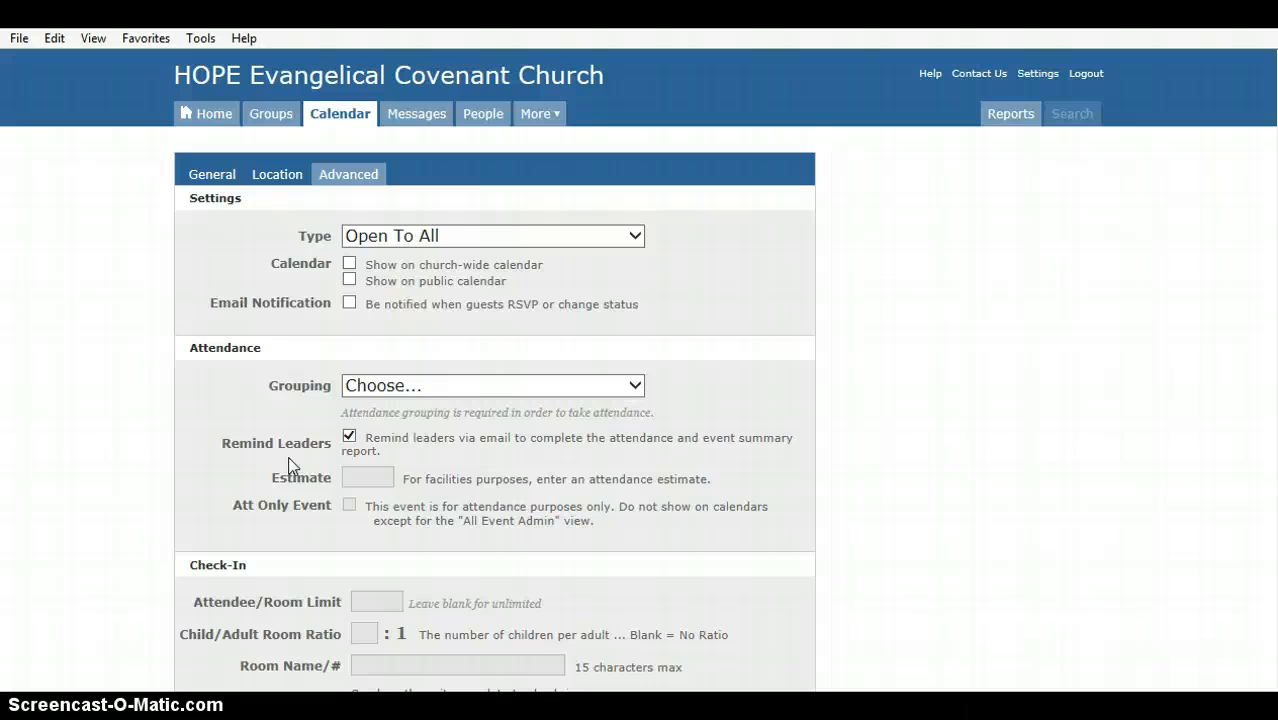
scroll(290, 466, down, 3)
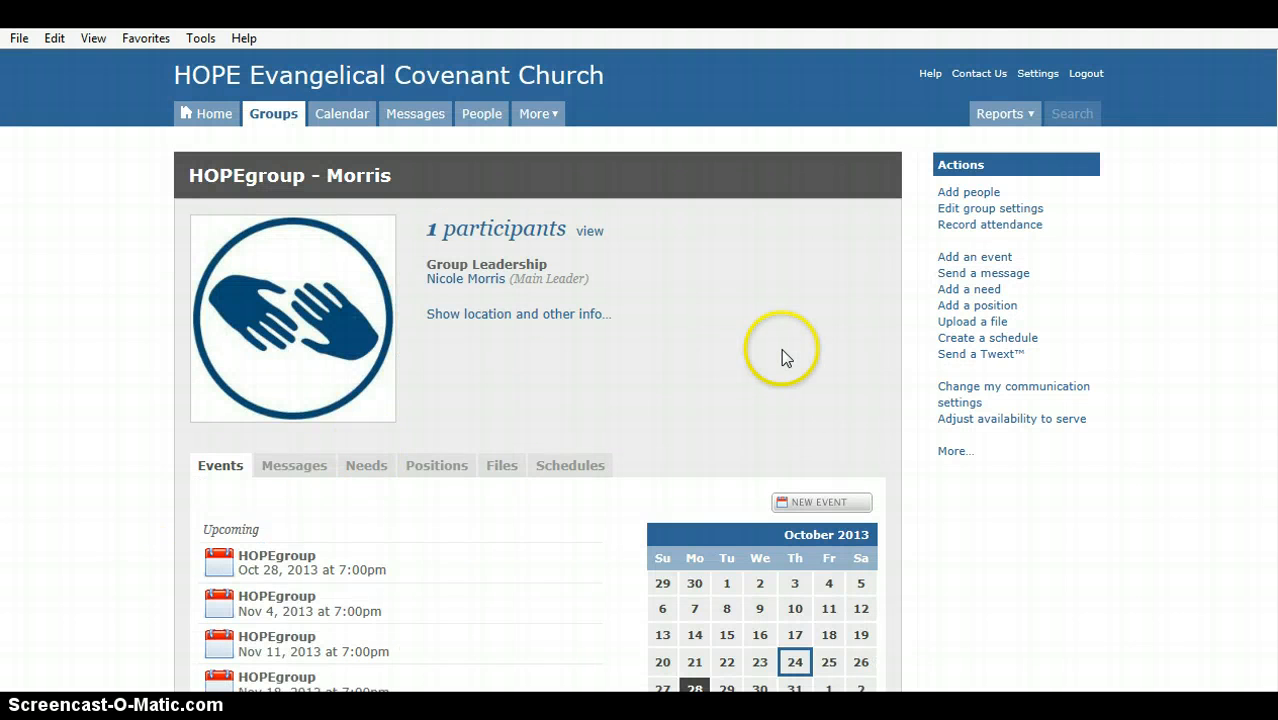
Start recording the HOPEgroup's attendance with the date 10/21/2013 and the time 07:00 PM
click(960, 226)
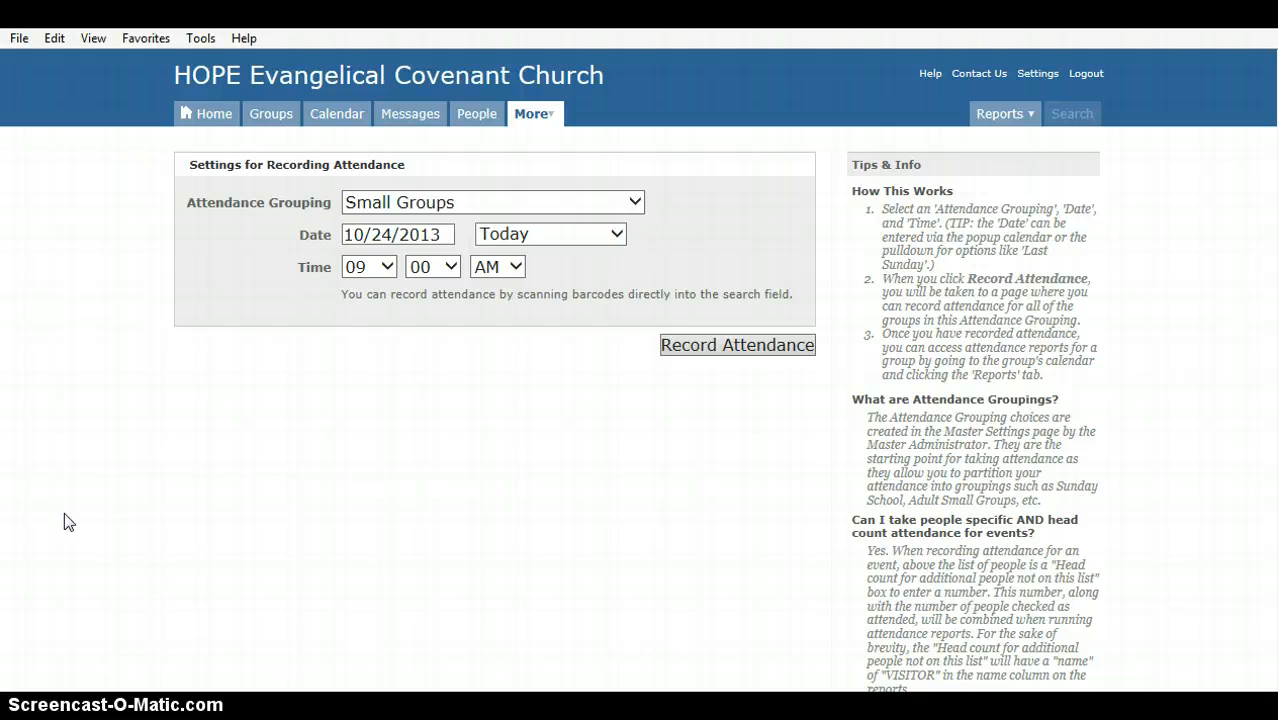
click(379, 237)
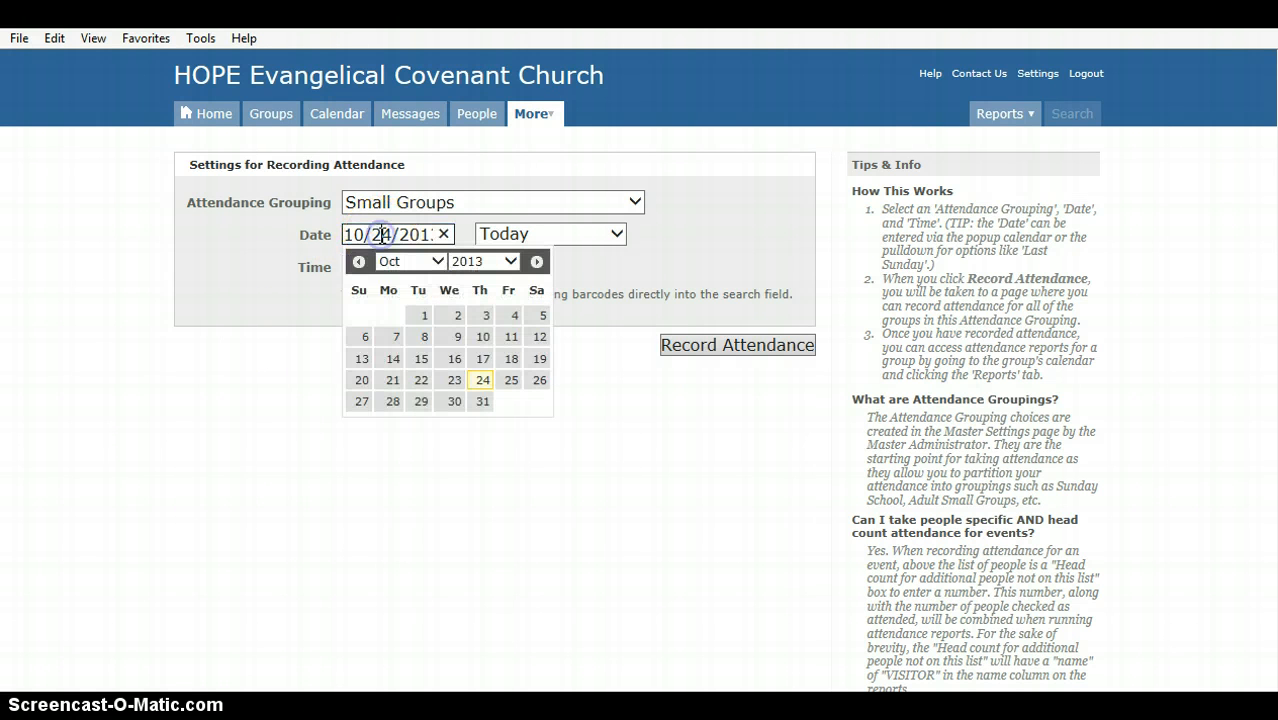
click(390, 380)
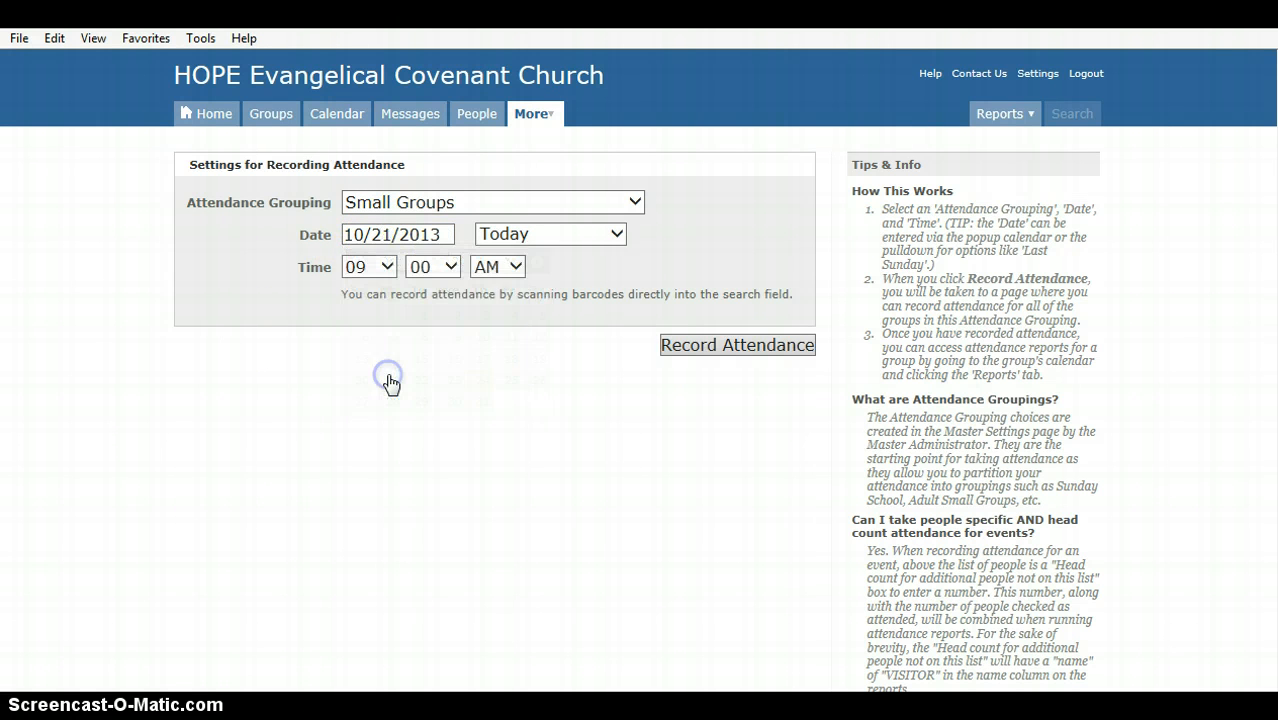
click(392, 272)
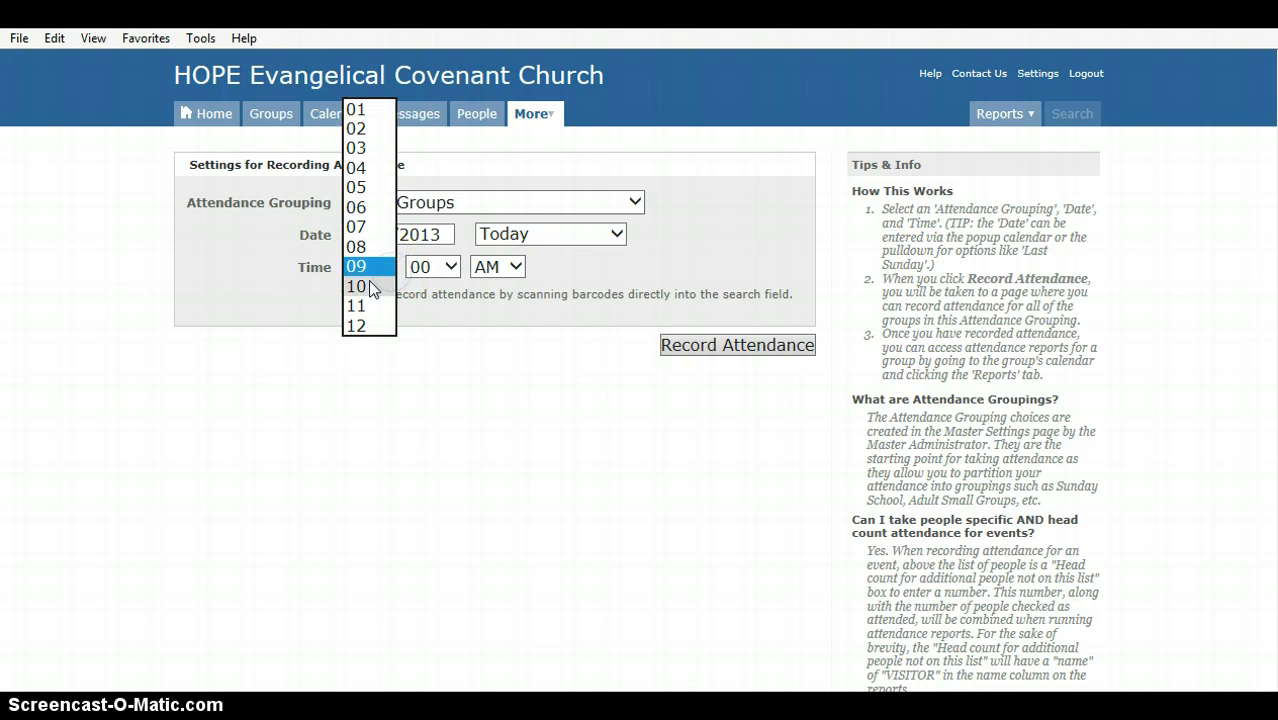
click(357, 224)
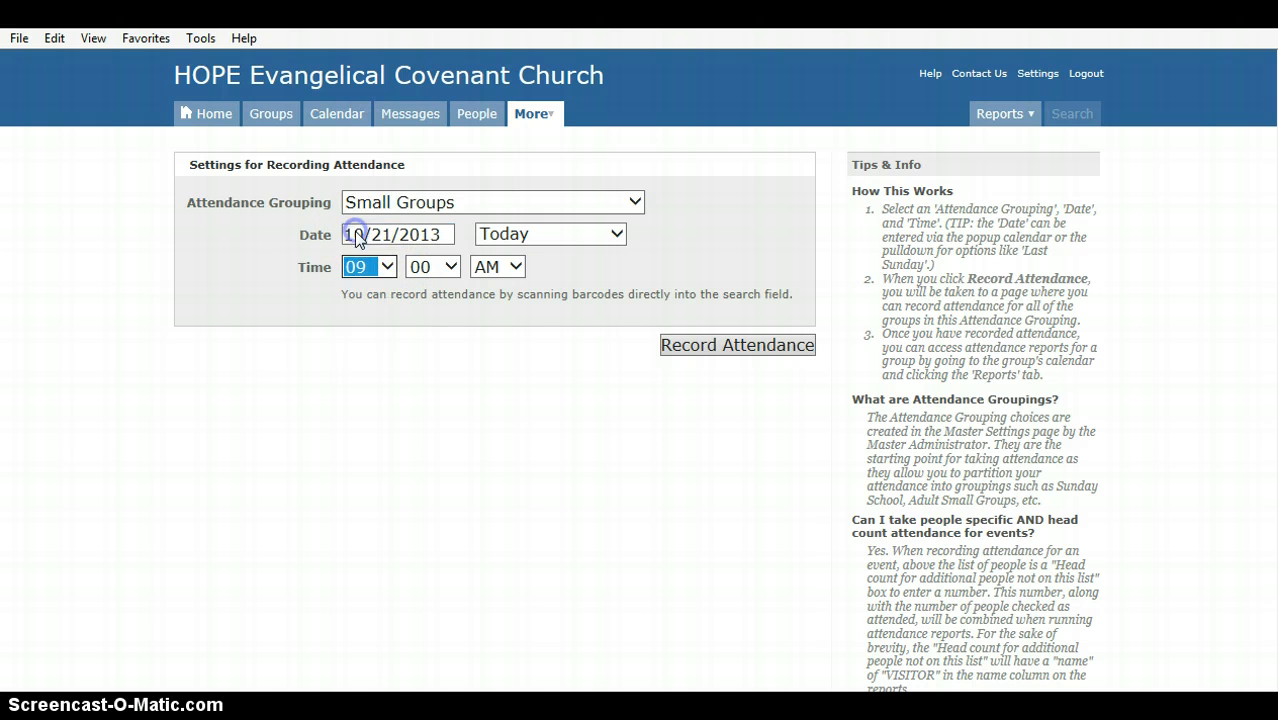
click(510, 270)
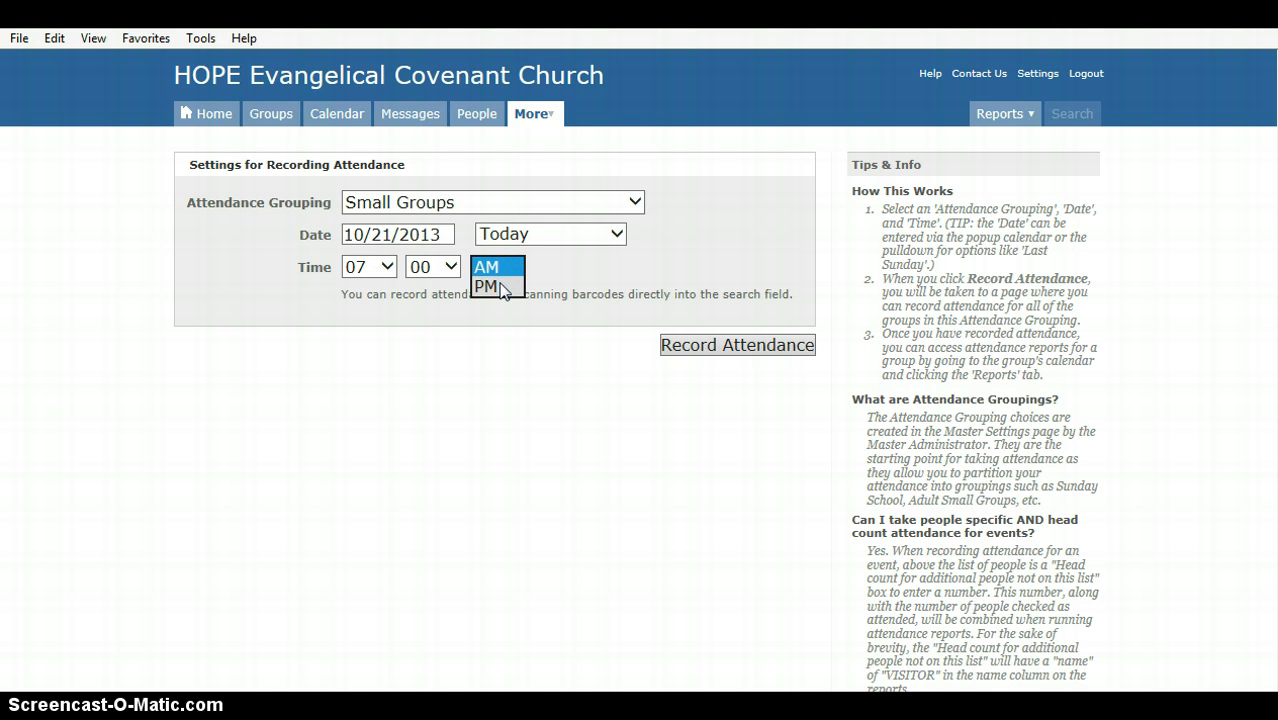
click(492, 284)
click(705, 350)
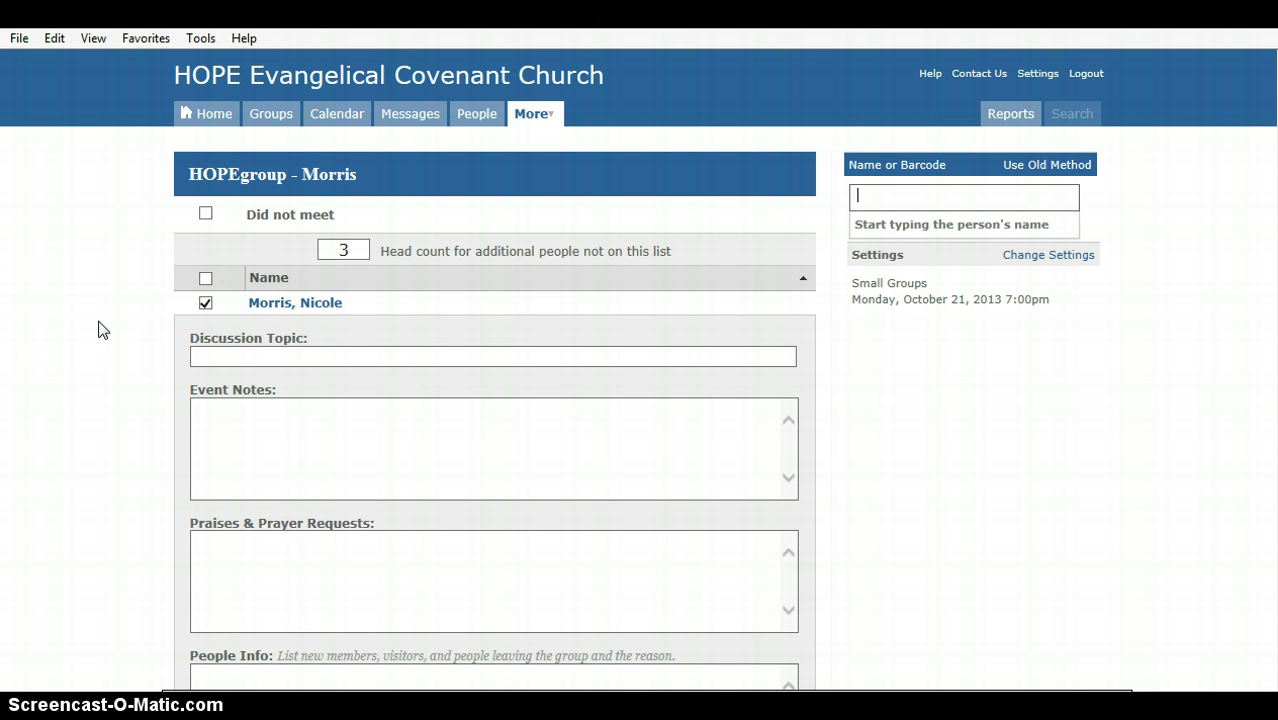
Mark all listed participants of the HOPEgroup as having attended the meeting
click(206, 306)
click(206, 305)
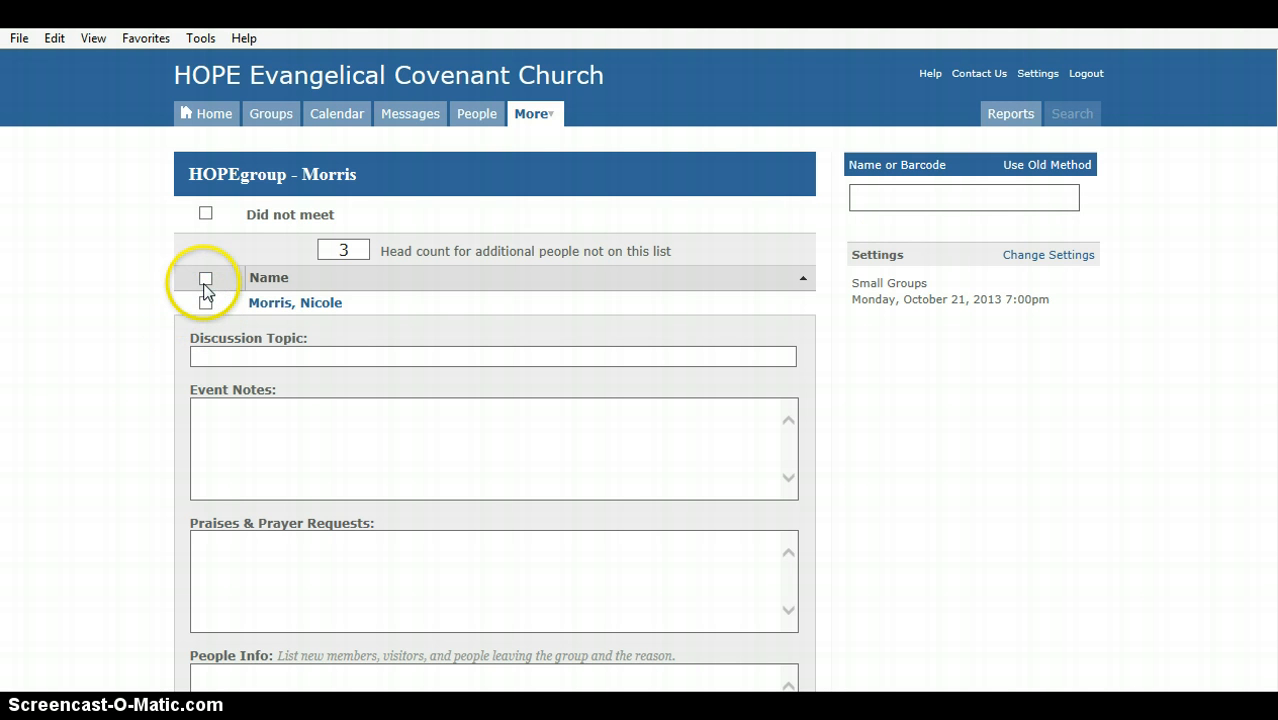
click(205, 283)
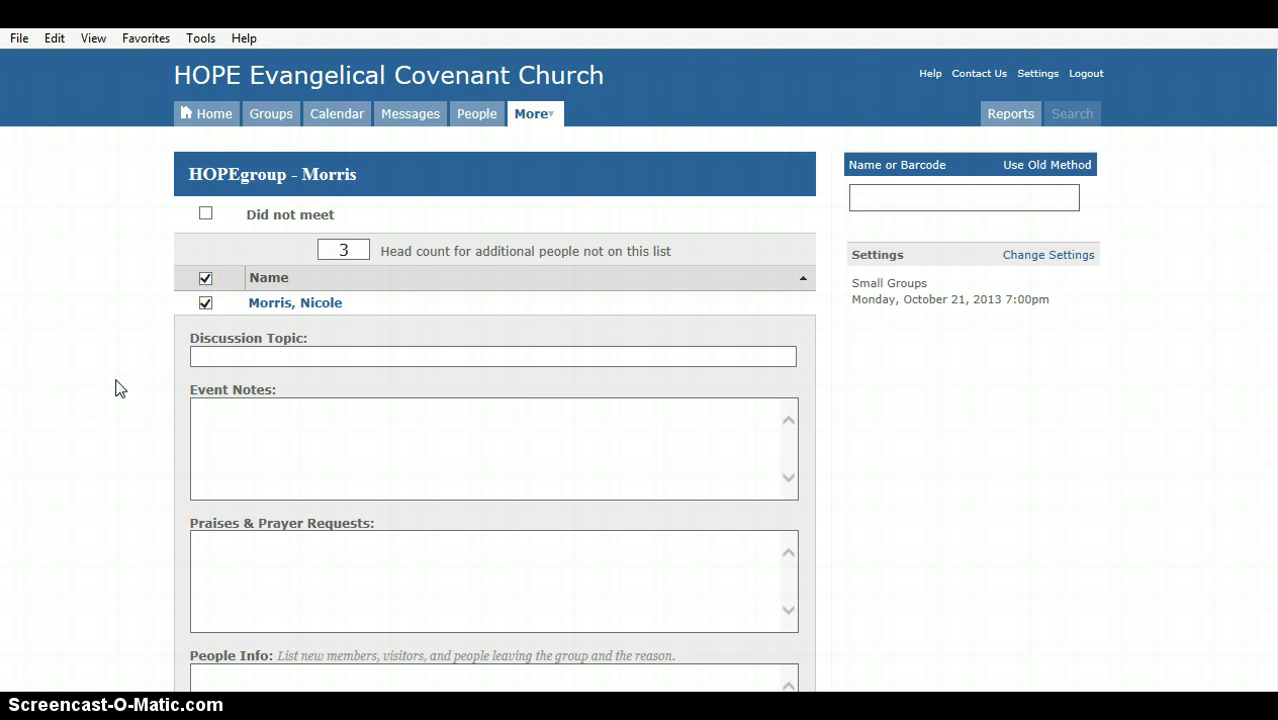
Review the additional head count, Did not meet option and event summary fields, and save the attendance report
click(357, 250)
click(357, 250)
click(353, 250)
click(80, 300)
click(206, 214)
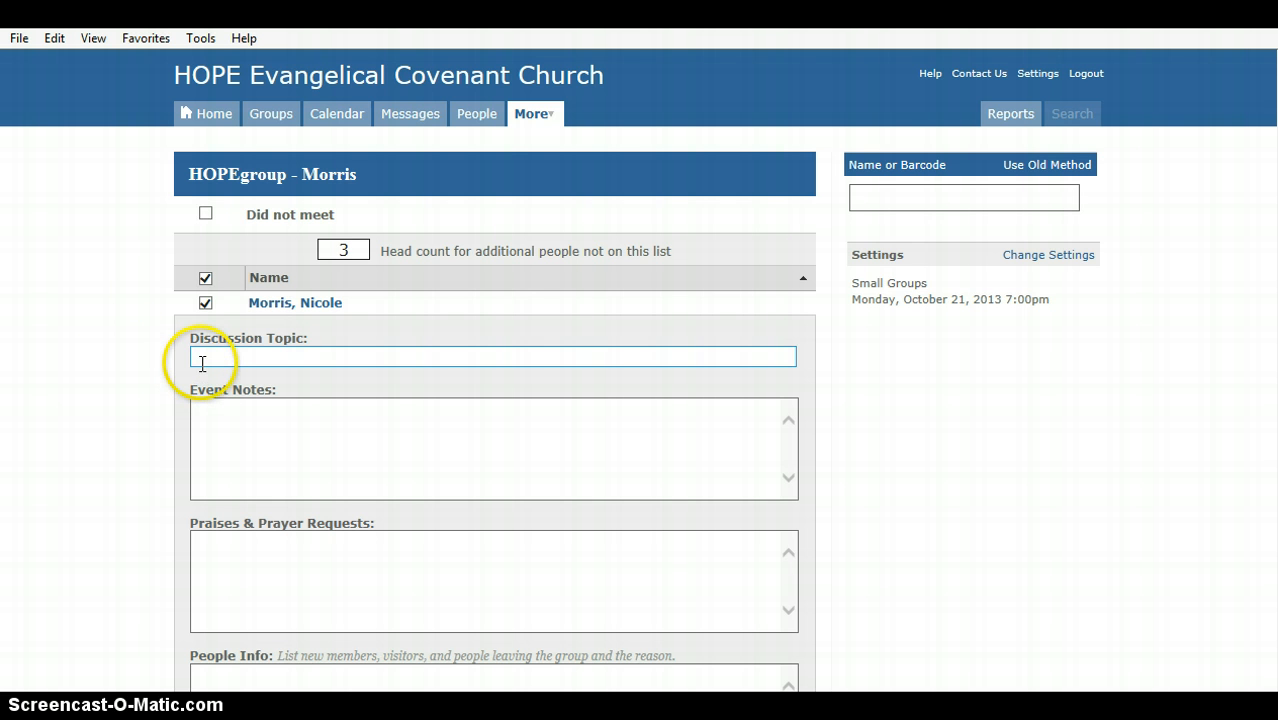
click(223, 438)
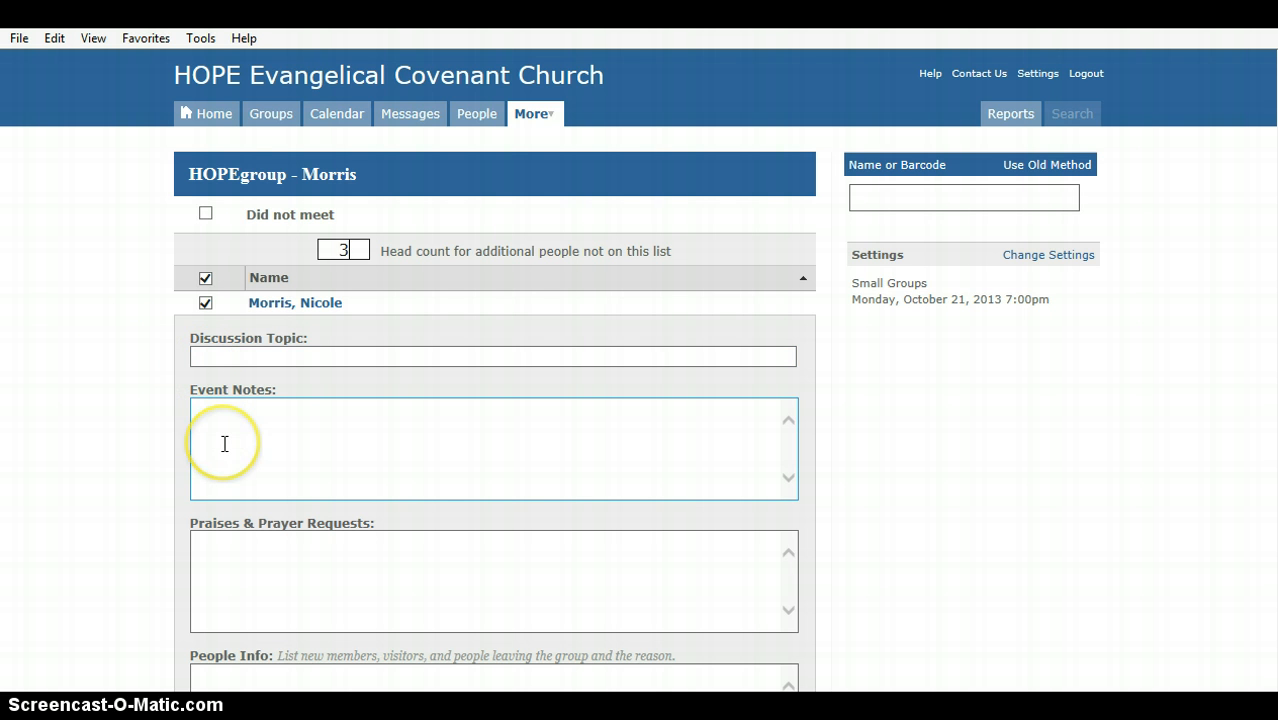
scroll(224, 444, down, 3)
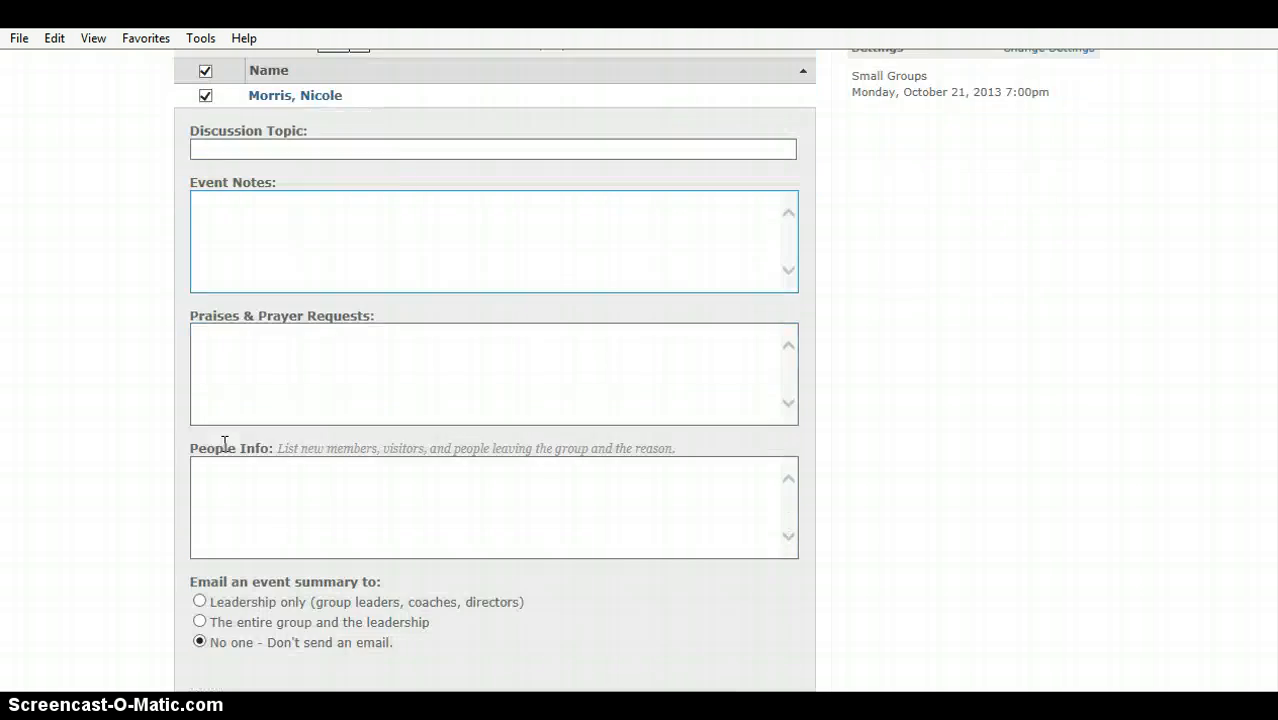
click(152, 452)
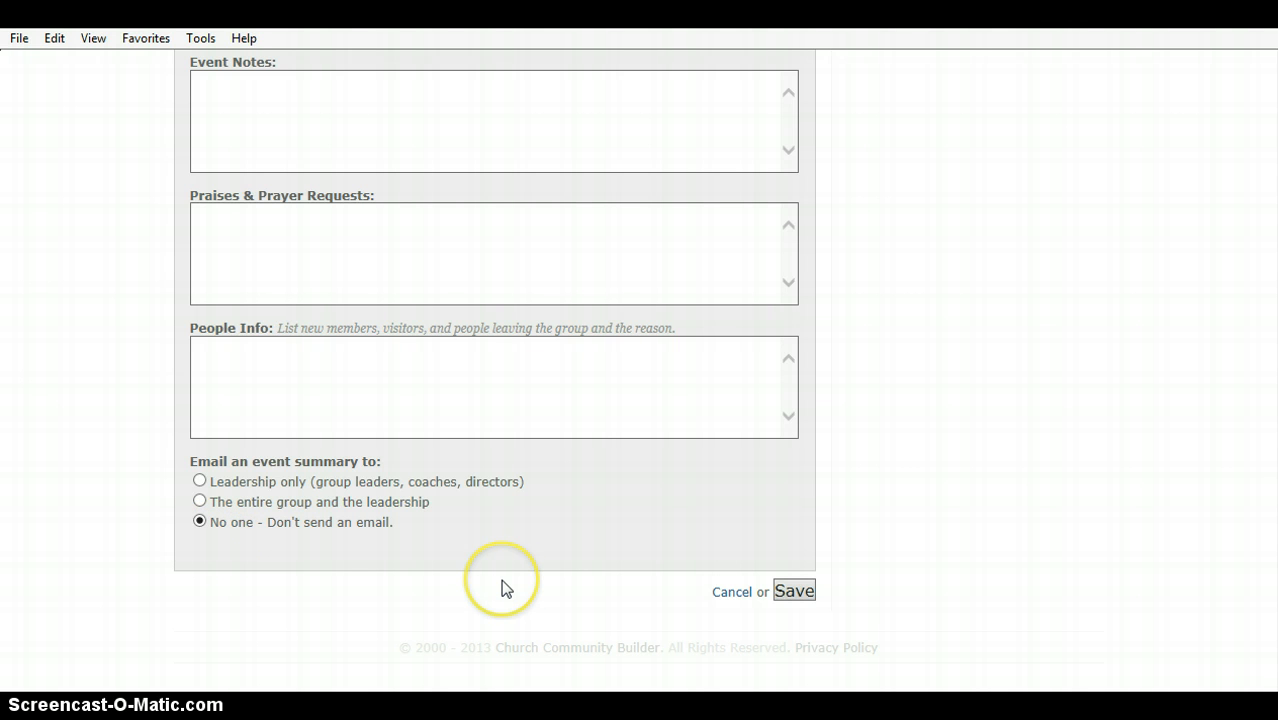
click(799, 593)
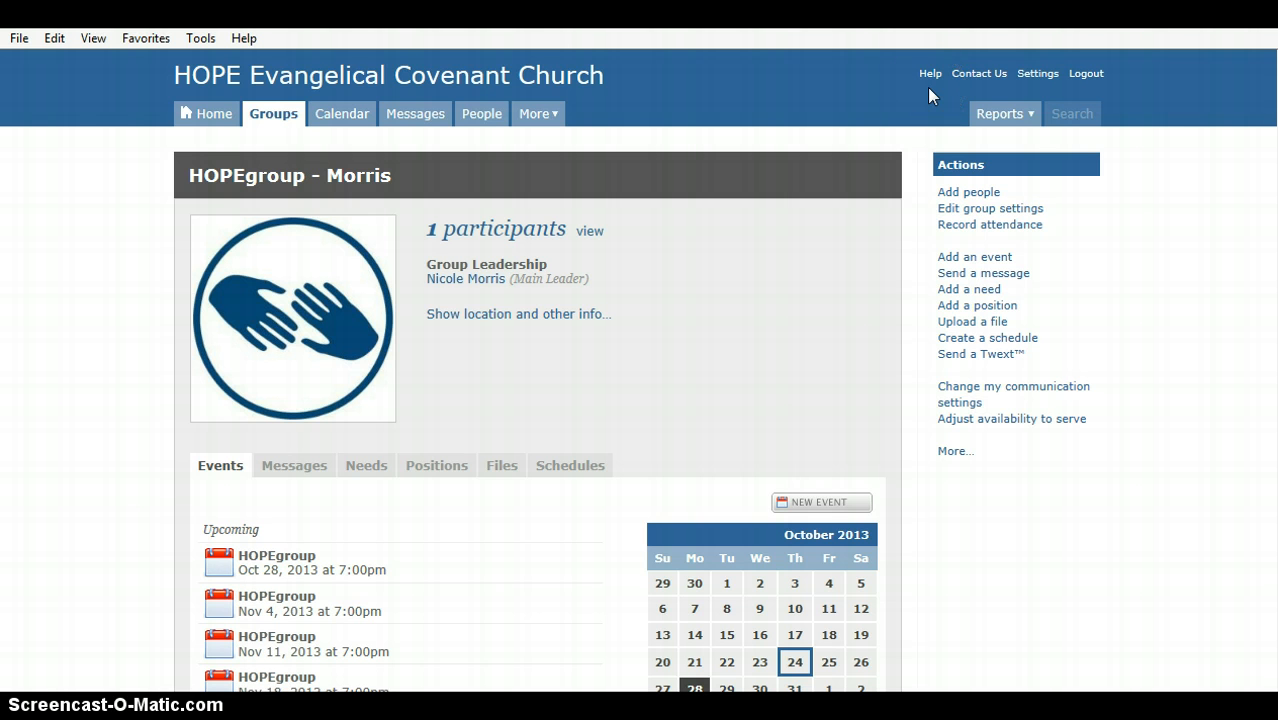
Open the Contact Us option for getting in touch with the church
click(966, 78)
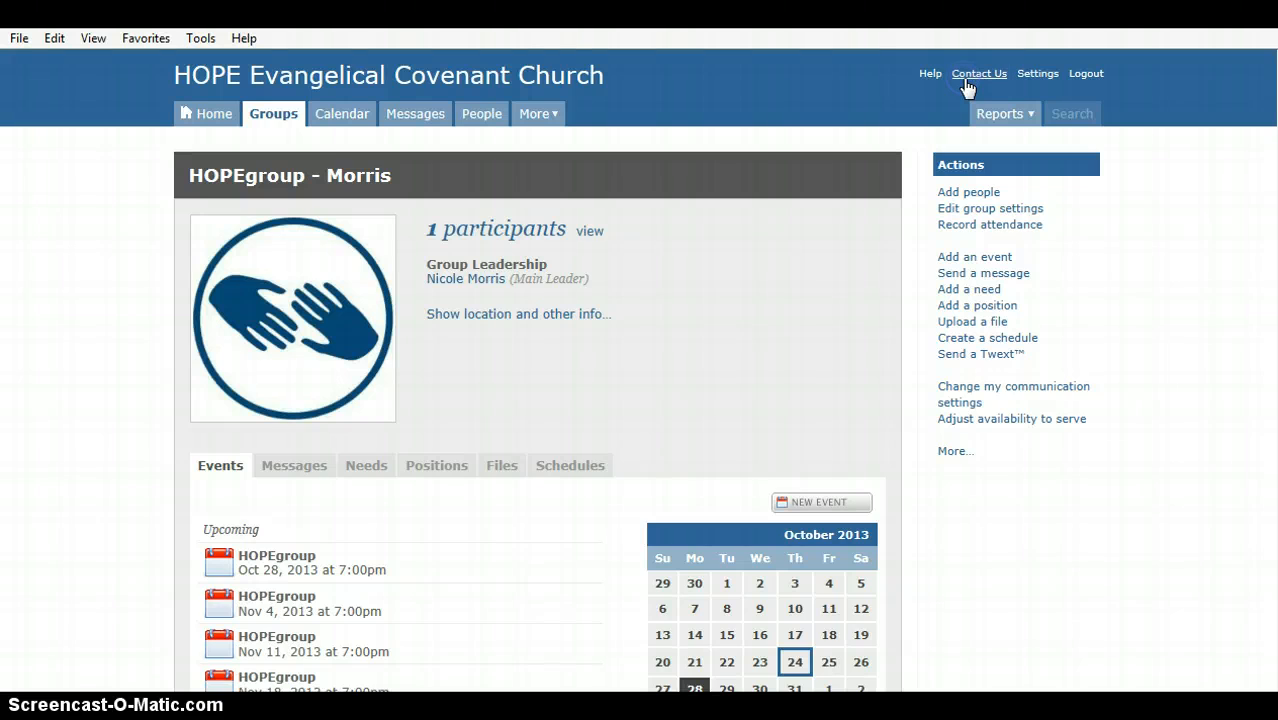